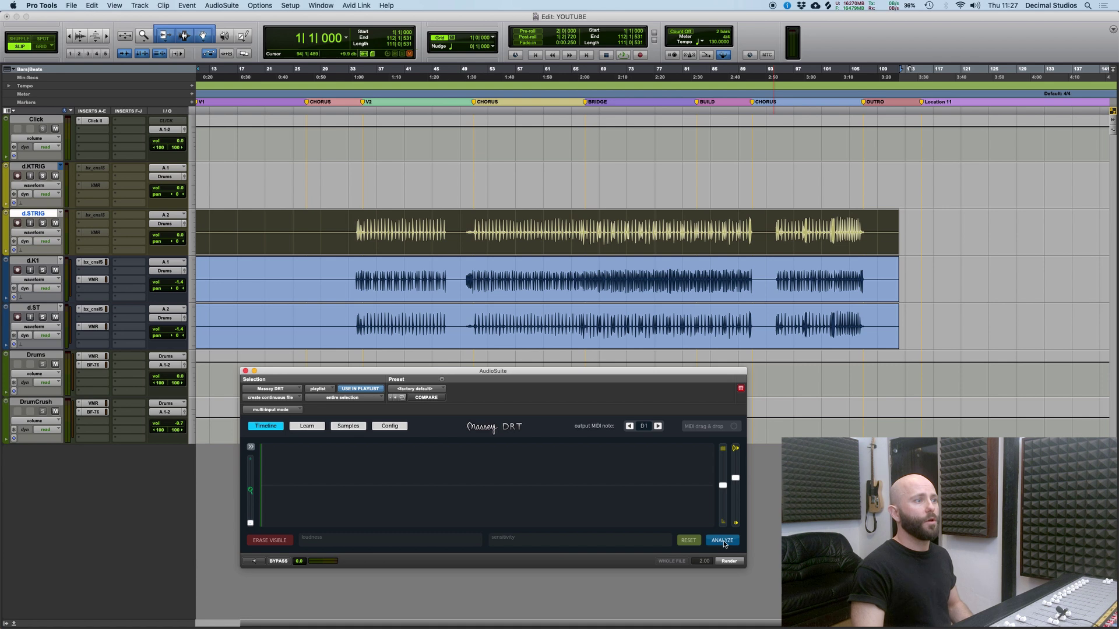
Analyze the full d.STRIG snare clip in Massey DRT and open its Learn view.
left_click(722, 541)
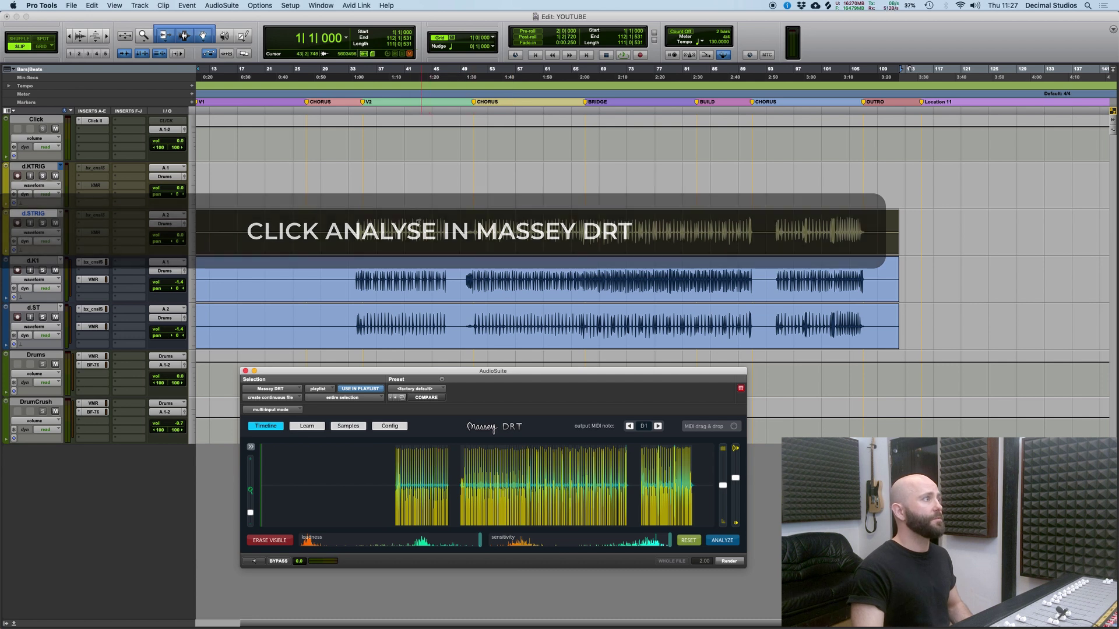
left_click(307, 426)
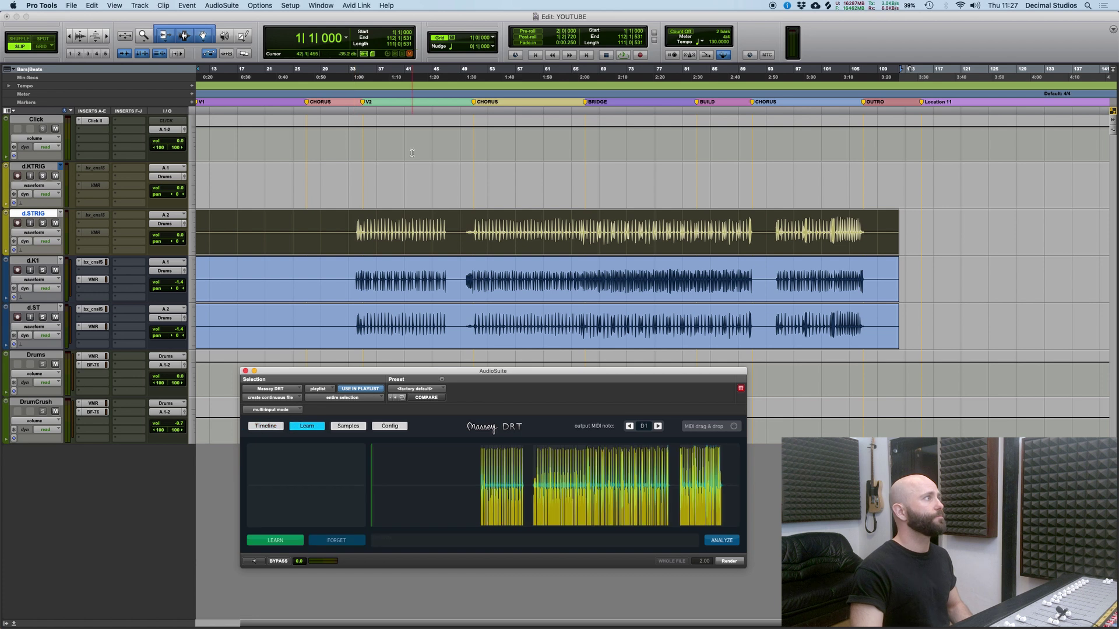
Isolate the single clean snare hit at 36|2|000 on d.STRIG and learn it as the reference sound in Massey DRT.
left_click(372, 223)
key("t")
key("t")
key("t")
key("t")
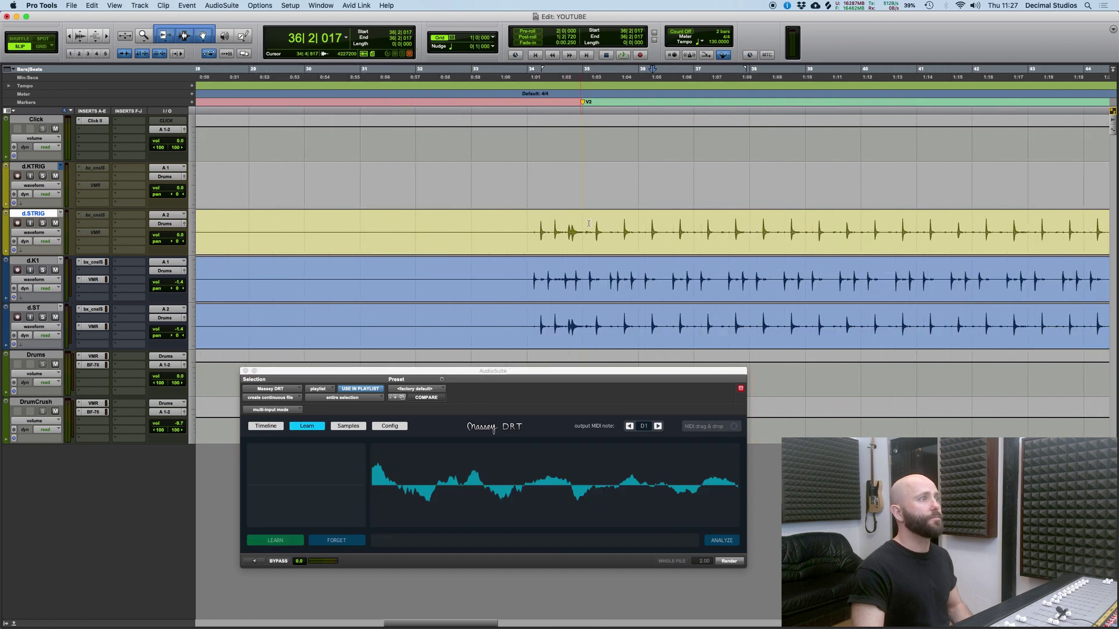
left_click_drag(594, 221, 607, 222)
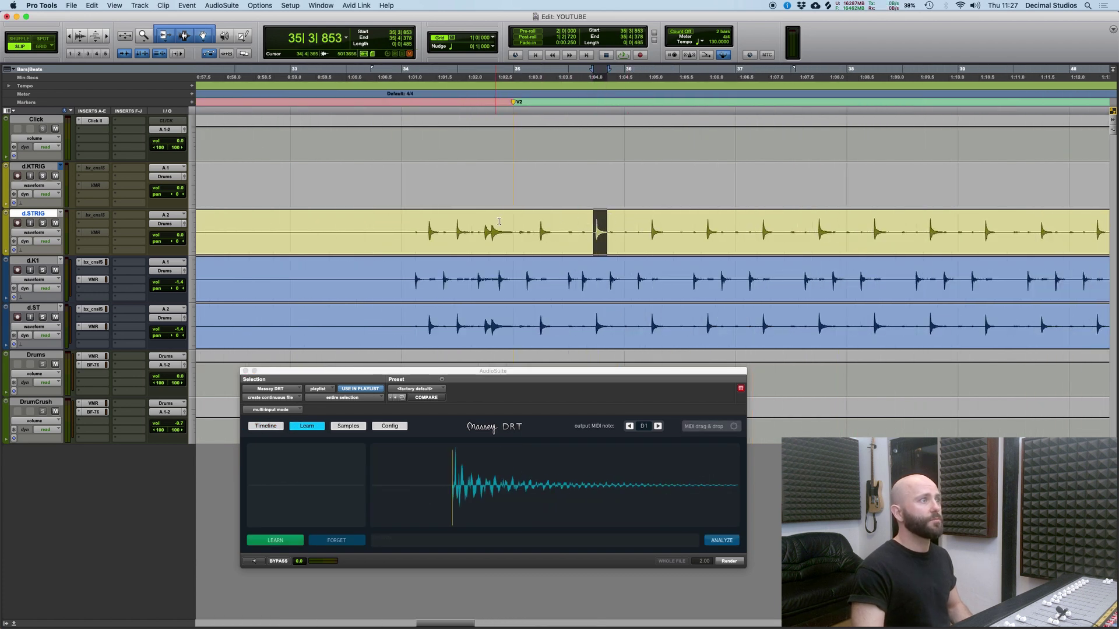
left_click(607, 221)
key("Tab")
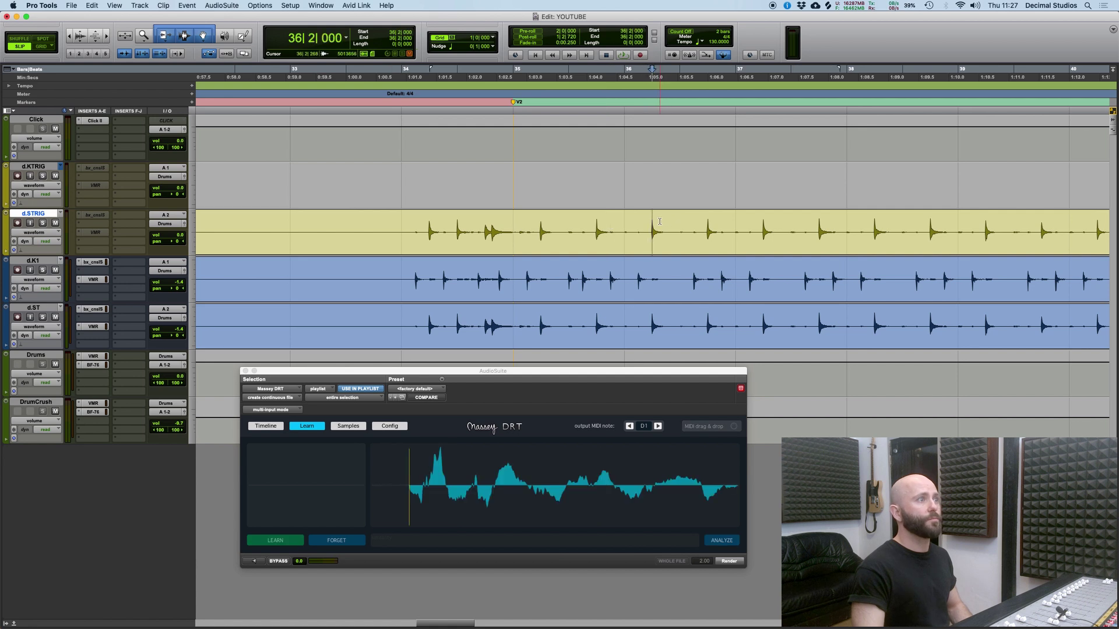
left_click(660, 221, "shift")
key("t")
key("t")
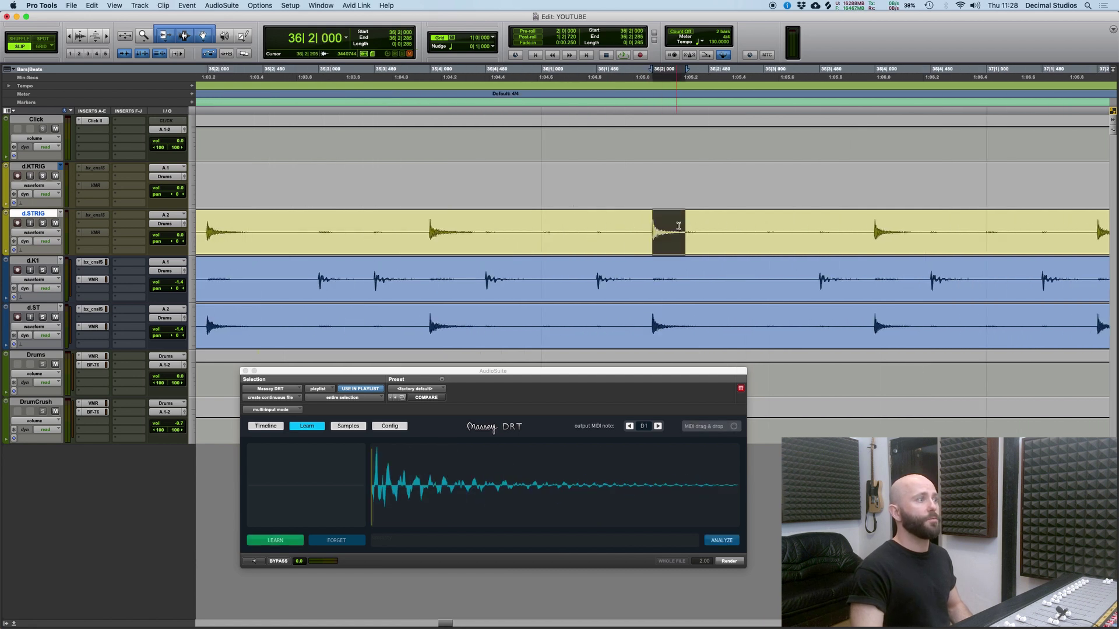
key("r")
left_click(285, 541)
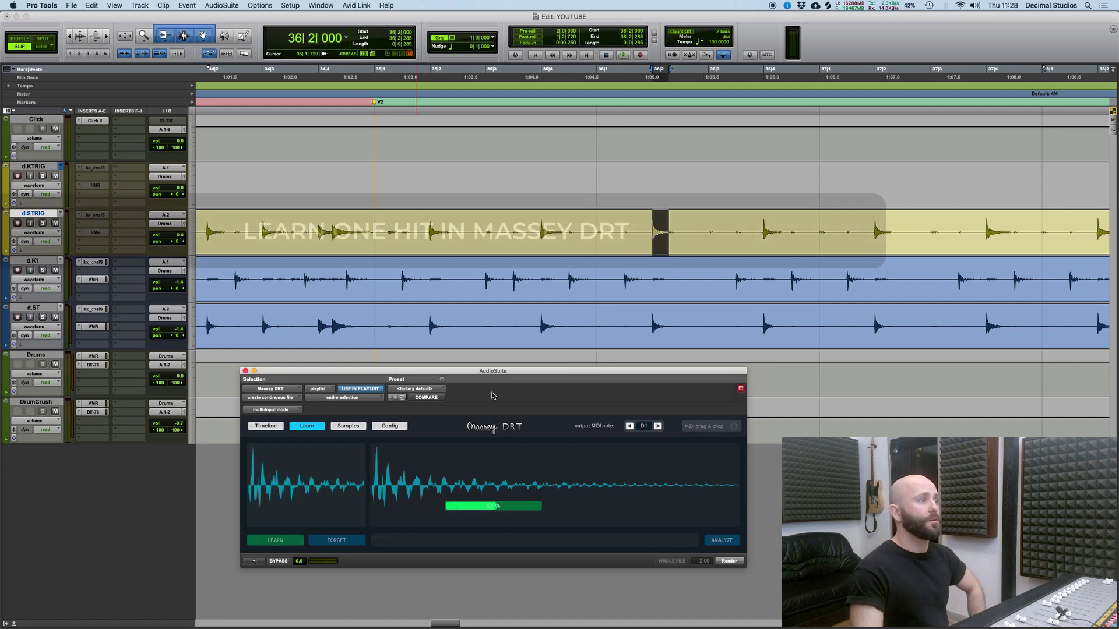
left_click_drag(497, 373, 497, 368)
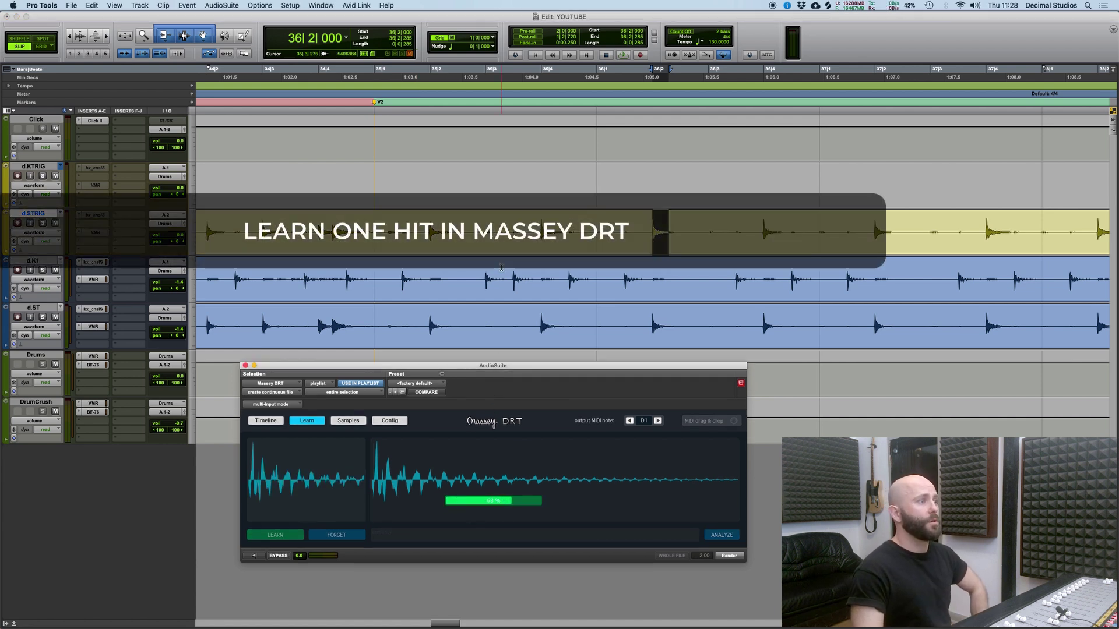
Select the verse 2 snare hits on d.STRIG and lower the Learn threshold until only the real snare hits are marked.
key("r")
key("r")
key("r")
key("r")
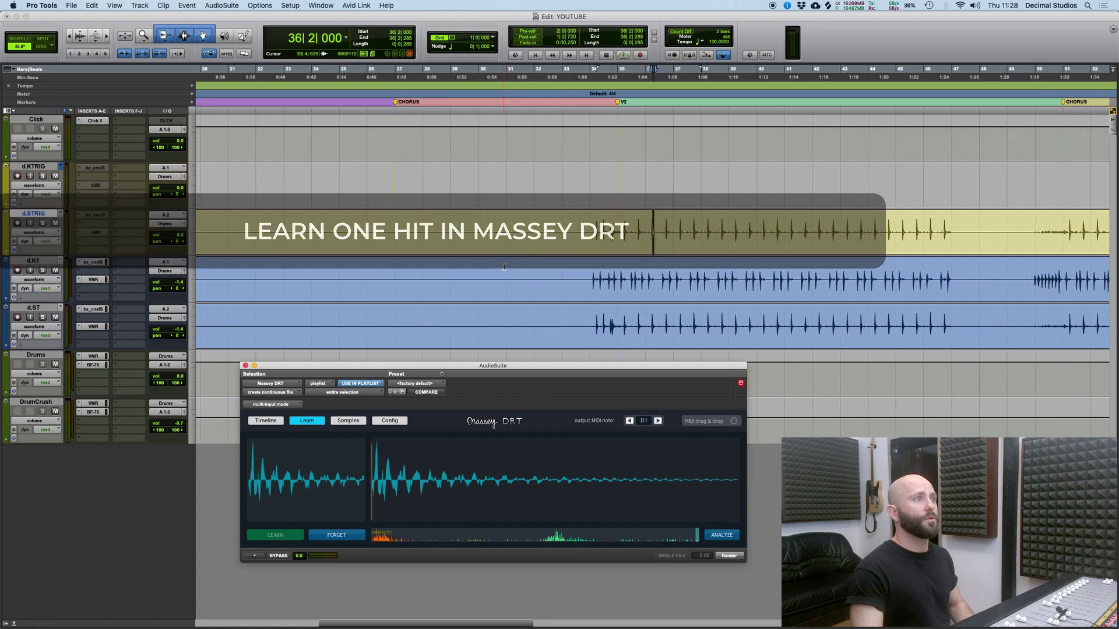
scroll(503, 271, "right", 3)
key("r")
scroll(519, 260, "right", 1)
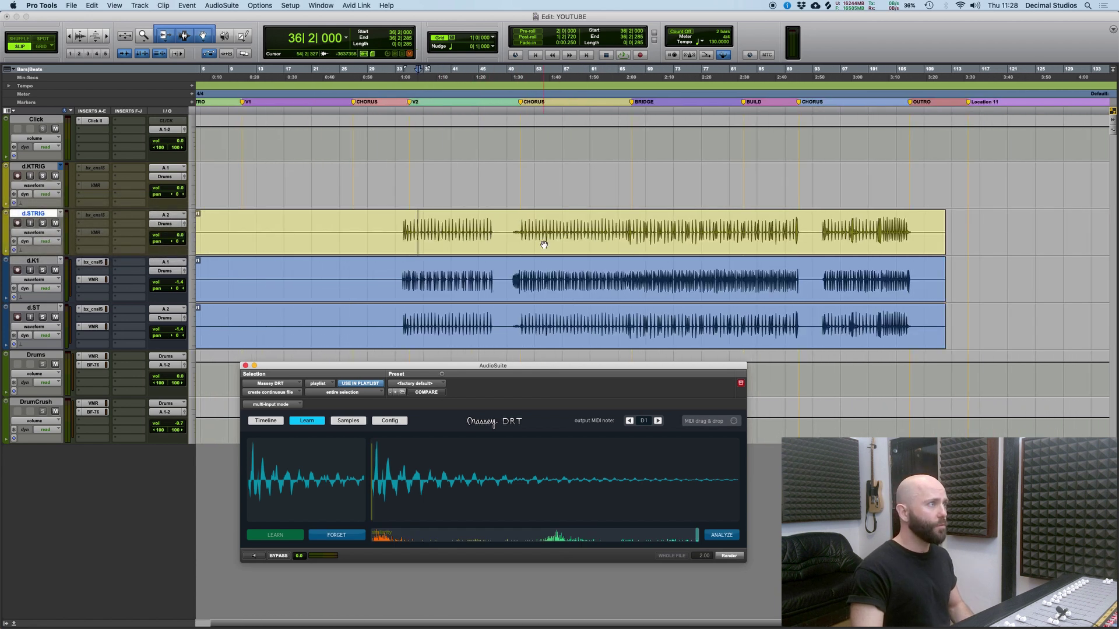
left_click_drag(401, 225, 499, 232)
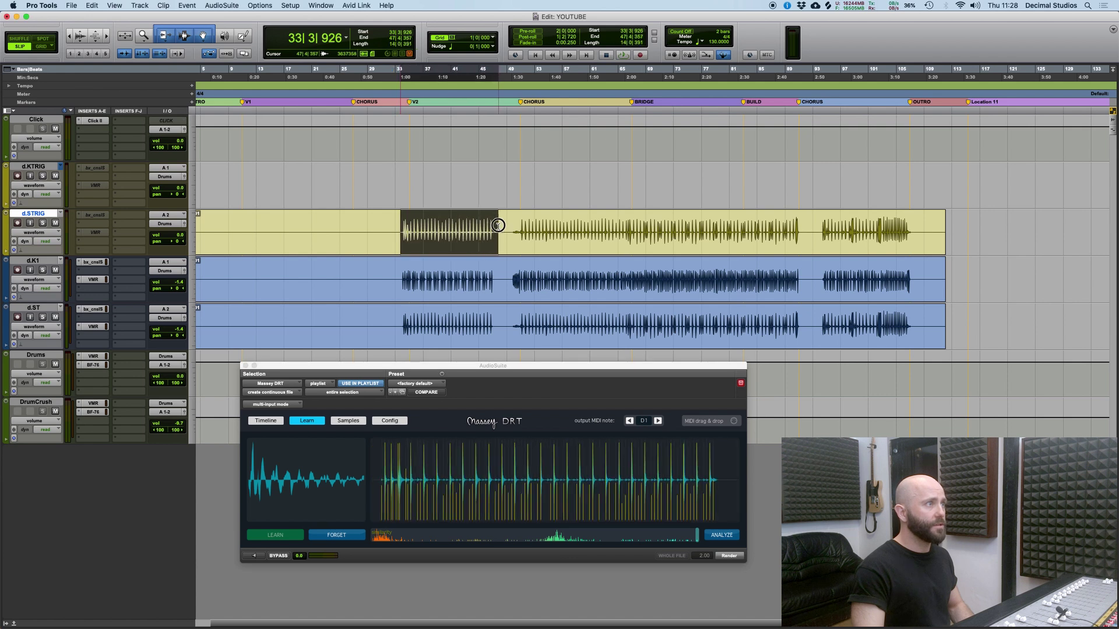
scroll(548, 236, "up", 5)
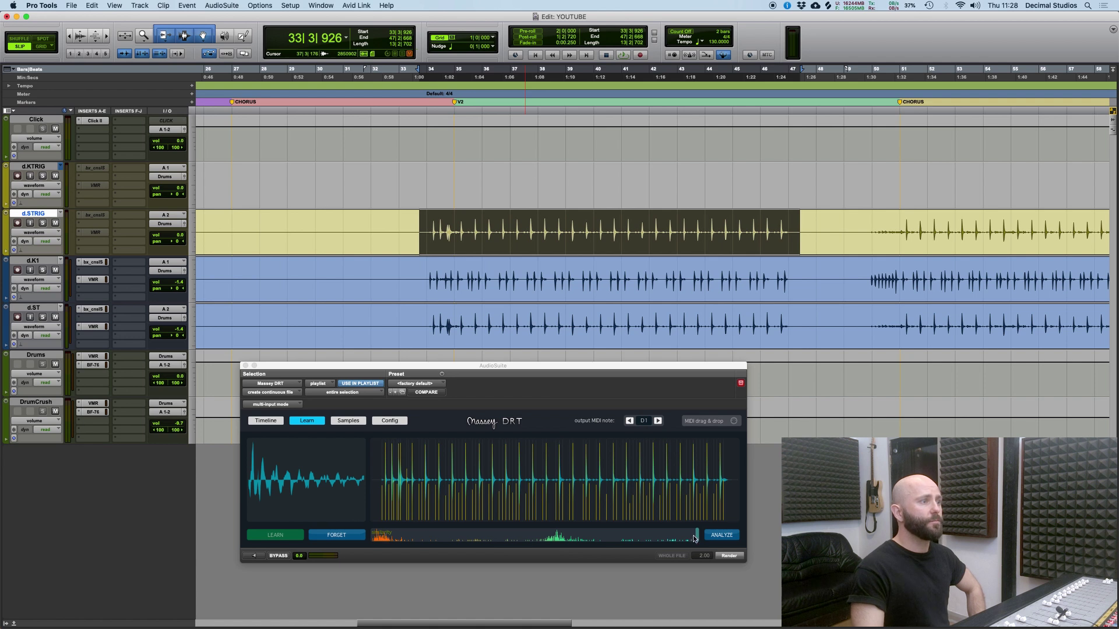
left_click_drag(697, 539, 443, 530)
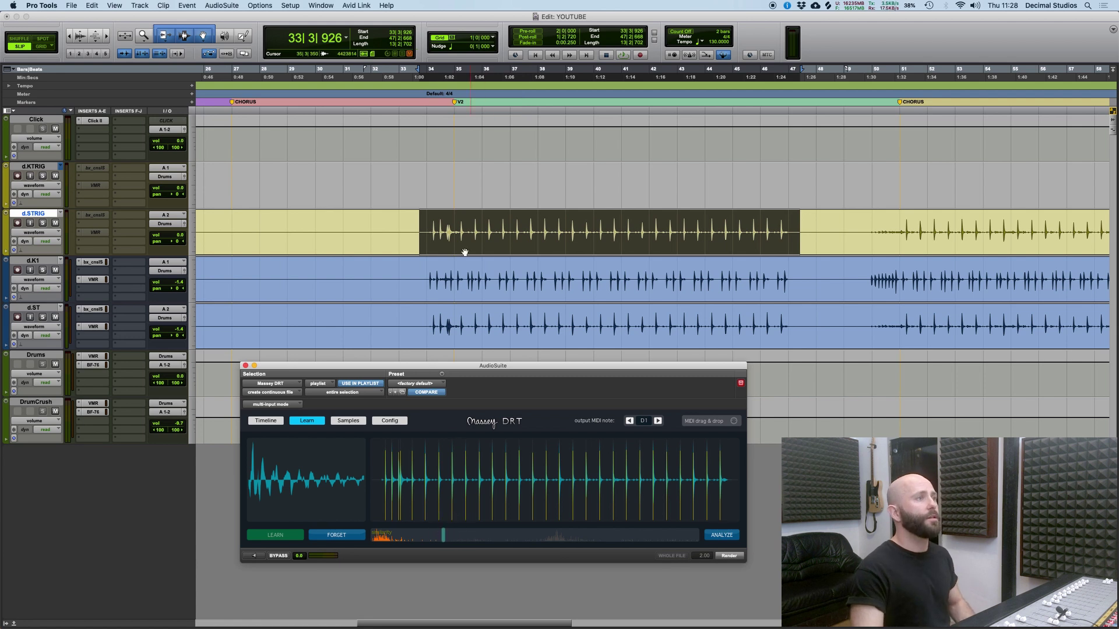
Set the d.STRIG track height to large.
key("super+bracketright")
left_click(191, 228)
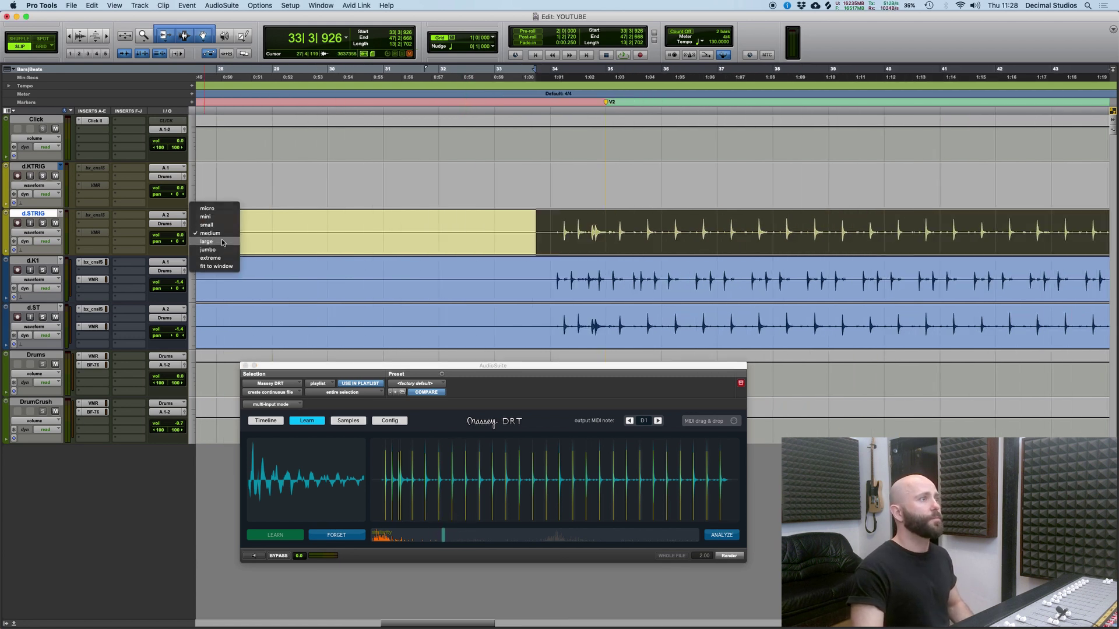
left_click(221, 239)
Examine the detected triggers in the Timeline view for bars 34 to 39 of d.STRIG and play that selection.
scroll(401, 245, "right", 5)
left_click_drag(307, 244, 529, 241)
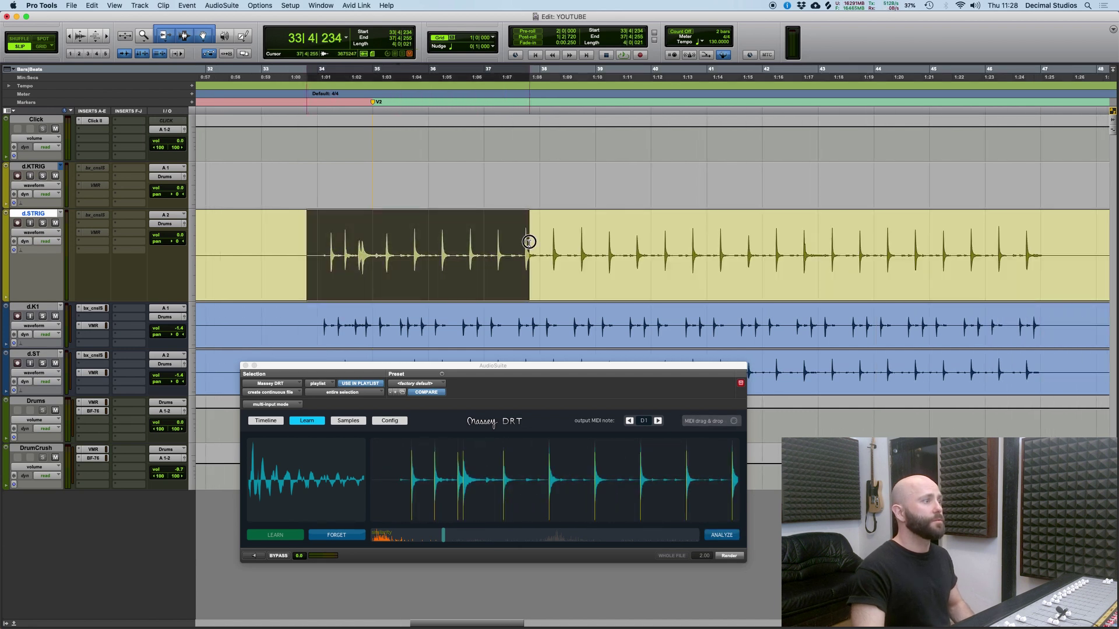
left_click(271, 425)
left_click(397, 237)
left_click_drag(318, 242, 598, 240)
key("space")
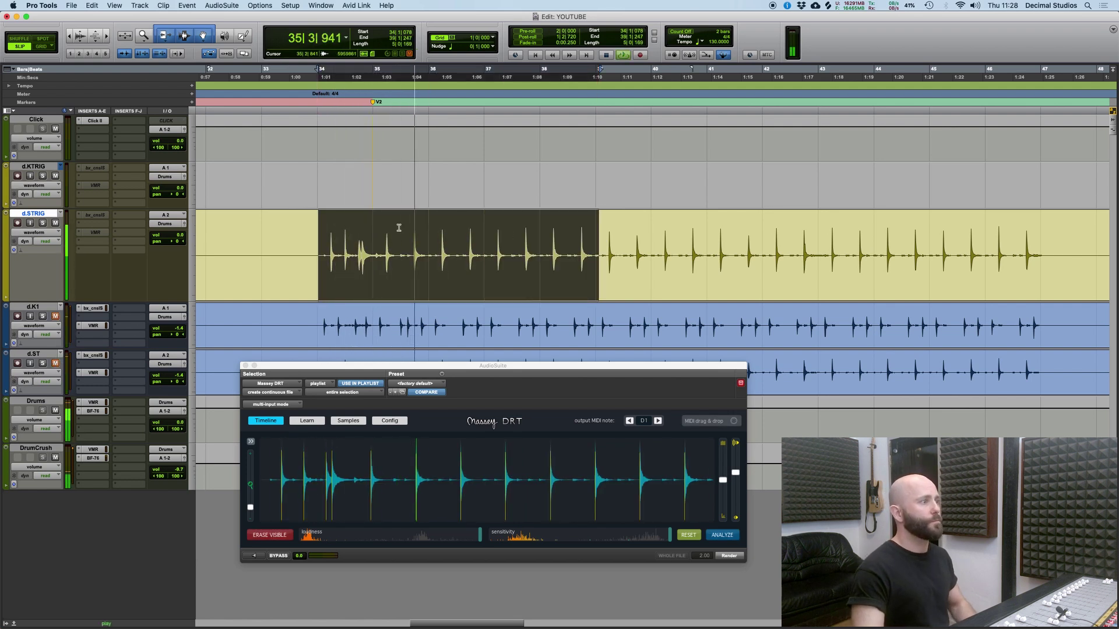
scroll(512, 221, "right", 2)
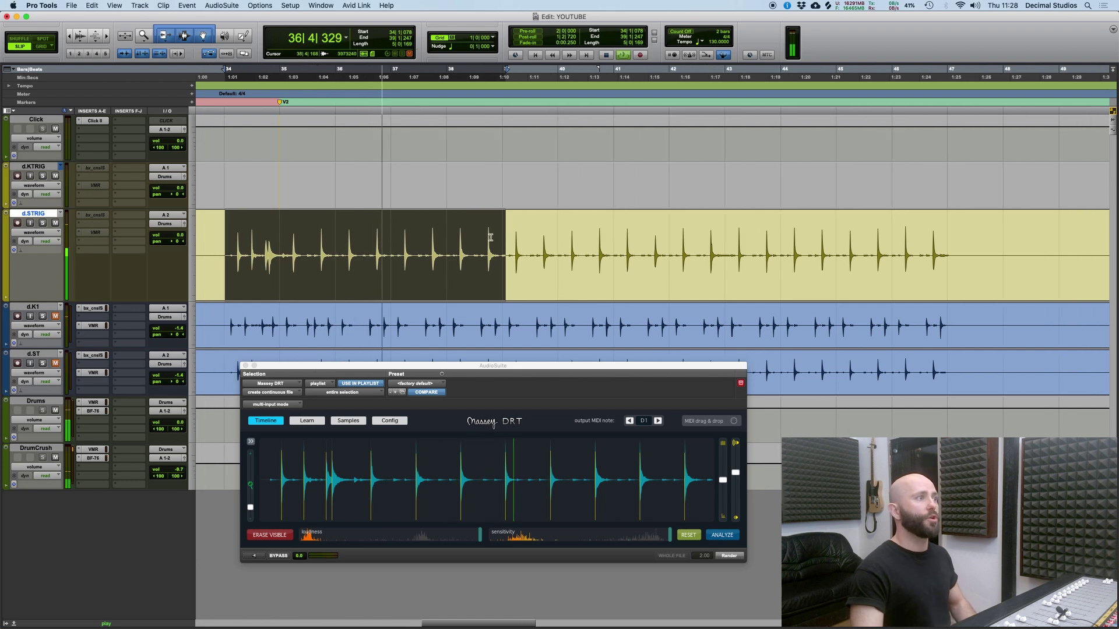
key("space")
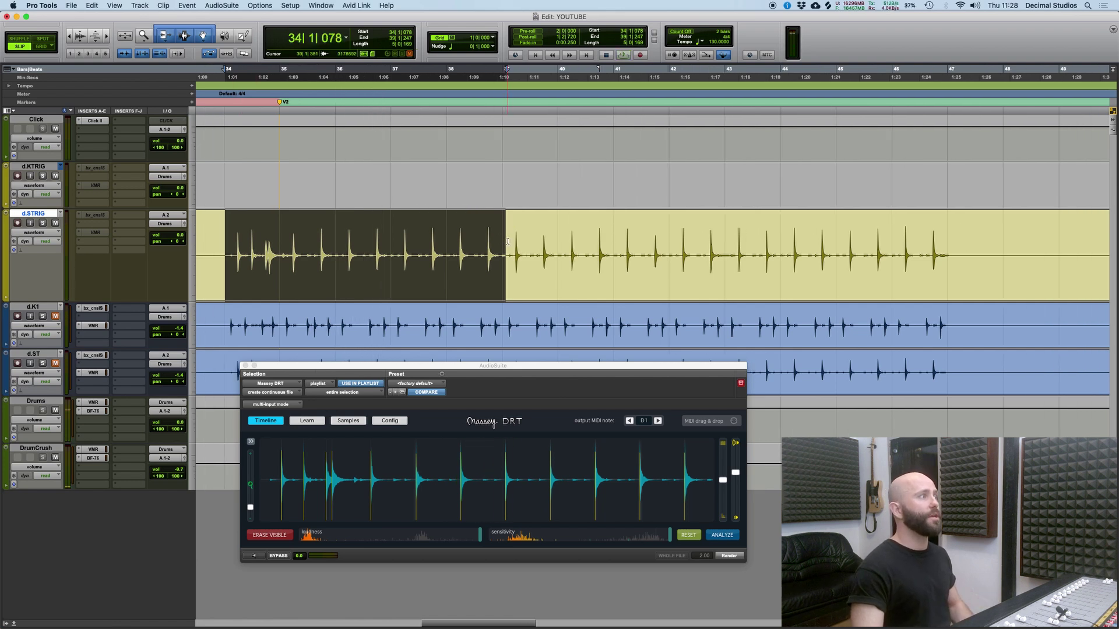
Check that the remaining verse 2 snare hits on d.STRIG, from 39|1 to bar 47, are all triggered.
left_click_drag(507, 238, 980, 245)
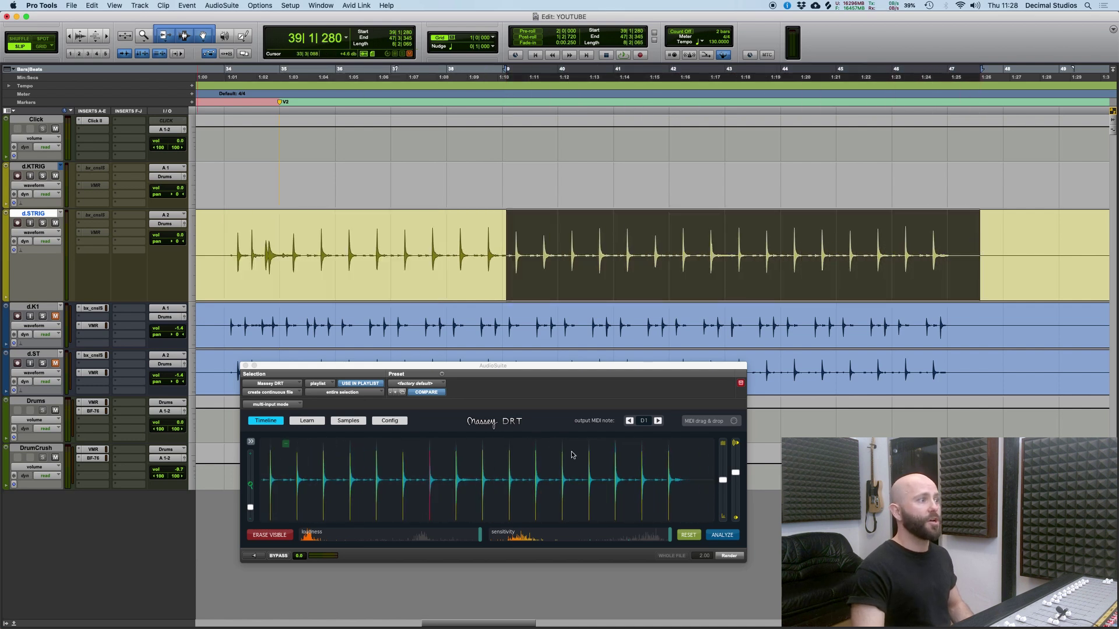
scroll(549, 274, "right", 4)
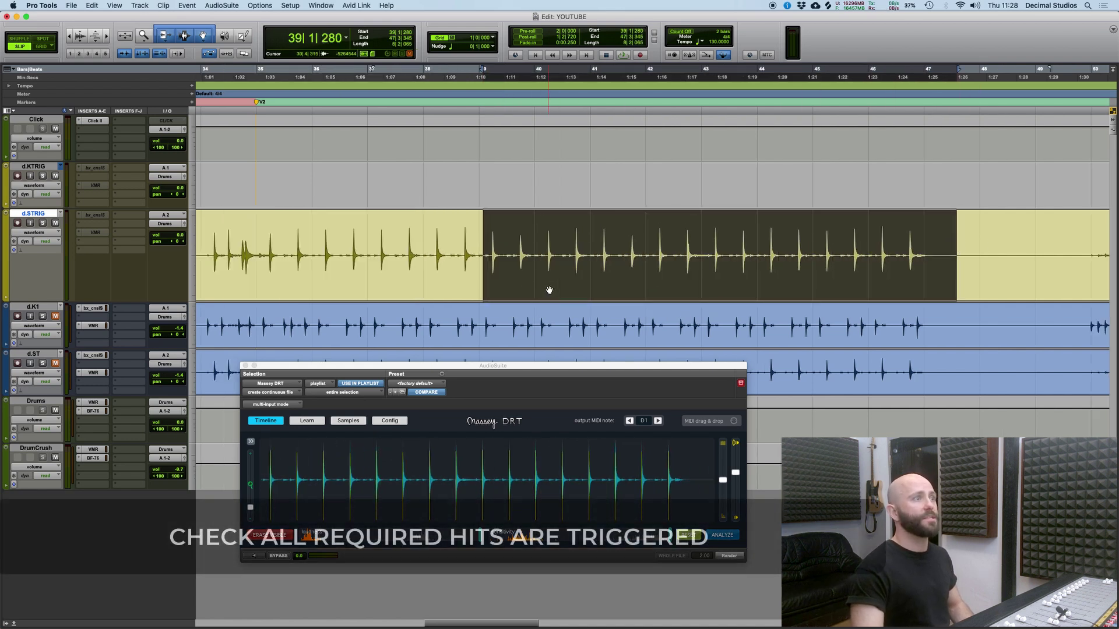
key("r")
scroll(570, 233, "right", 6)
scroll(569, 233, "right", 3)
left_click(567, 236)
key("t")
scroll(542, 242, "right", 3)
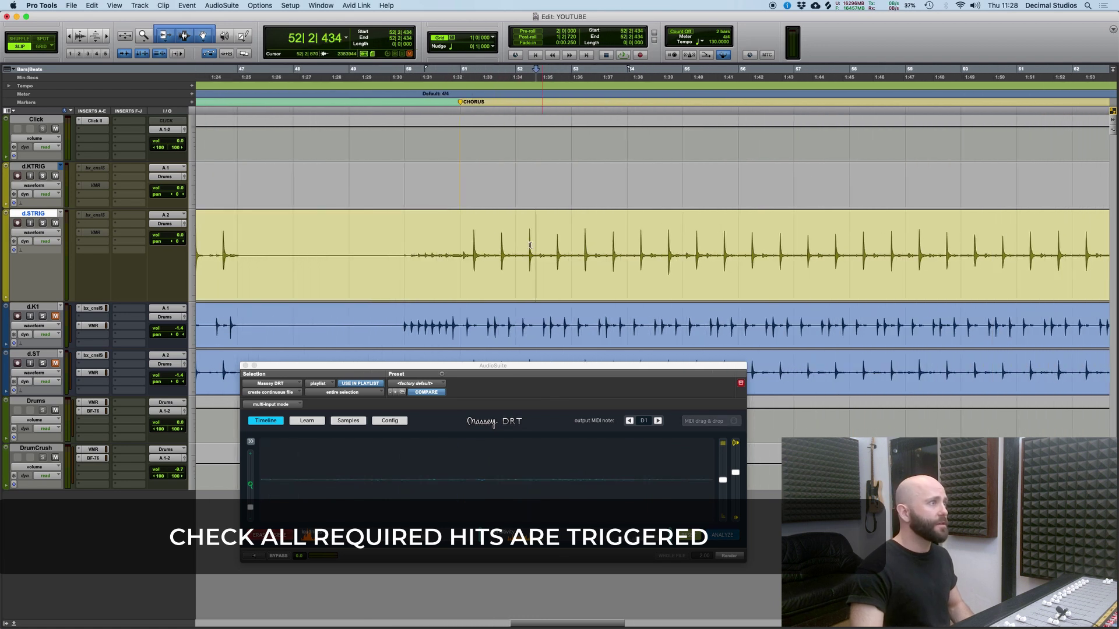
Check the triggers for the snare hits from the chorus at bar 50 up to the start of the bridge.
left_click_drag(392, 240, 633, 240)
scroll(629, 240, "right", 4)
left_click_drag(332, 239, 782, 247)
scroll(607, 250, "right", 4)
left_click_drag(522, 242, 888, 242)
scroll(758, 245, "right", 4)
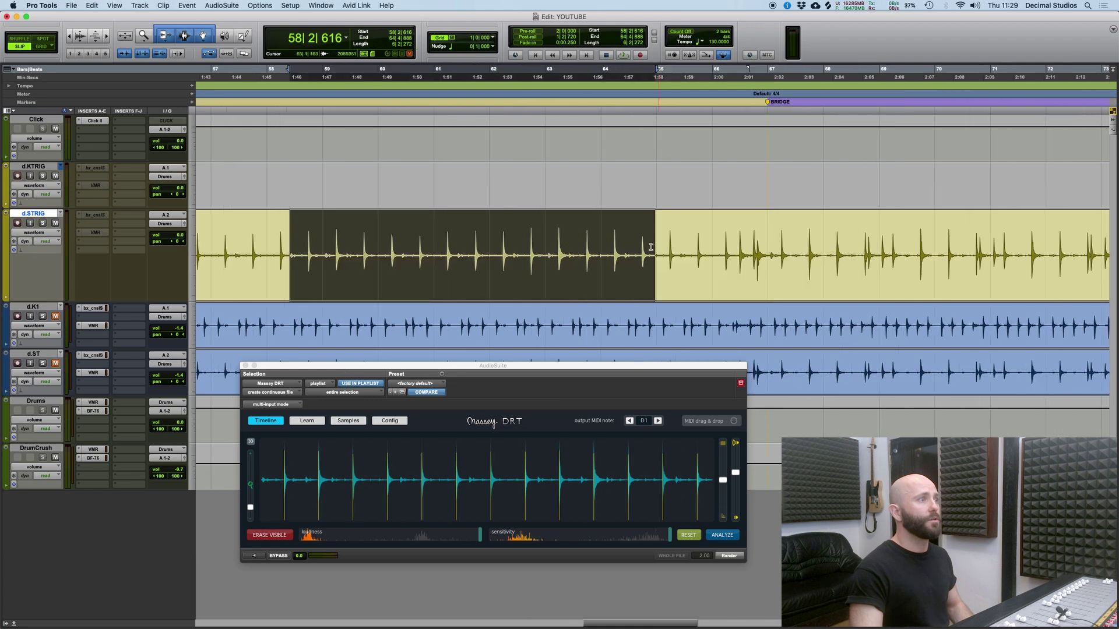
left_click_drag(627, 240, 782, 238)
scroll(782, 239, "right", 4)
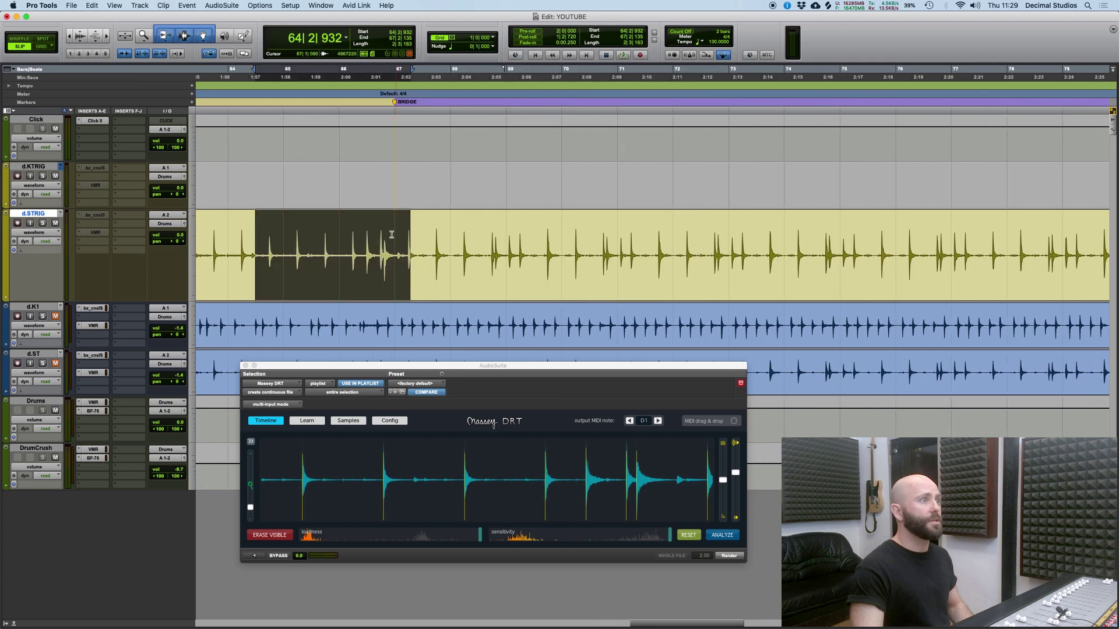
Check the triggers section by section through the bridge and build, up to the final chorus.
left_click_drag(391, 241, 731, 242)
scroll(610, 252, "right", 4)
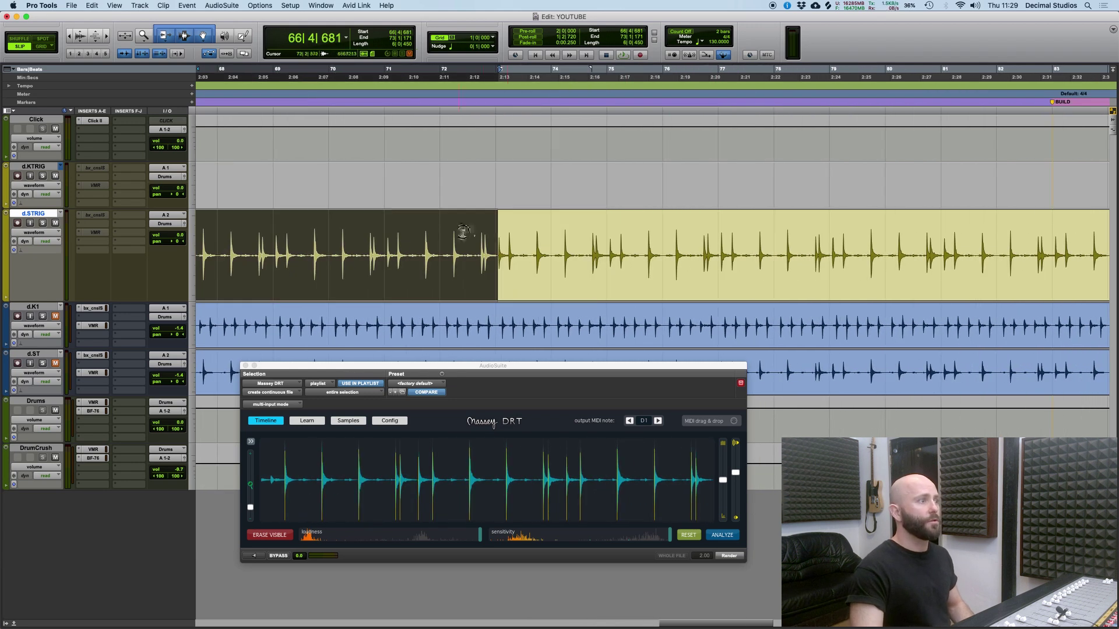
left_click_drag(463, 232, 834, 243)
scroll(591, 245, "right", 6)
left_click_drag(444, 245, 762, 245)
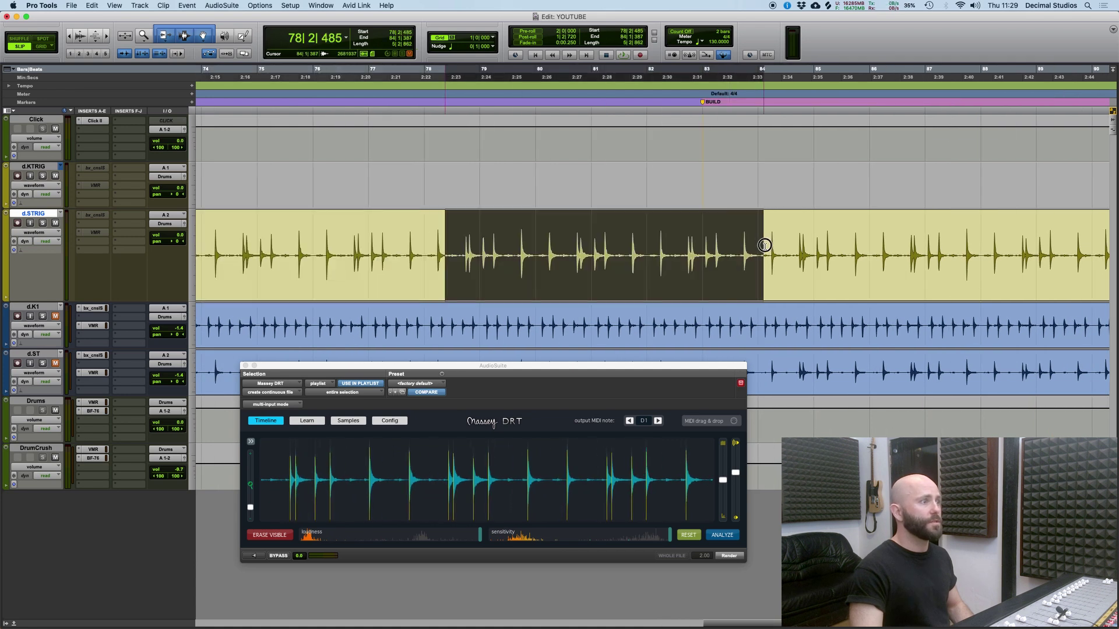
scroll(589, 242, "right", 6)
left_click_drag(356, 233, 879, 239)
scroll(567, 235, "right", 6)
scroll(576, 242, "right", 4)
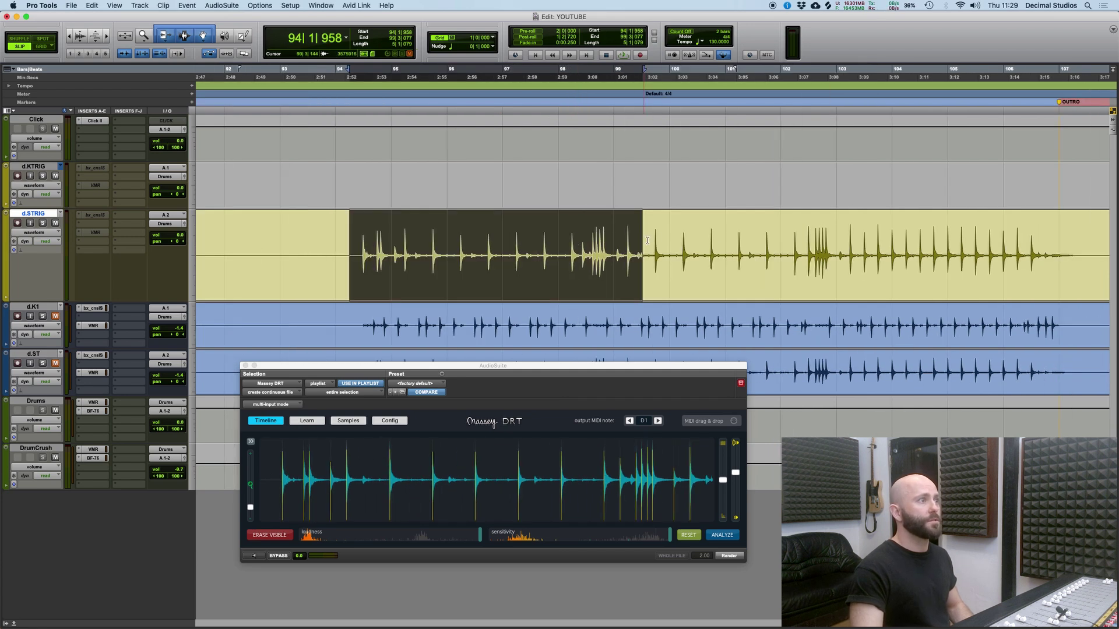
Audition the snare fill around bar 98 and add a trigger for the quiet hit that was missed there.
left_click_drag(661, 239, 566, 237)
key("space")
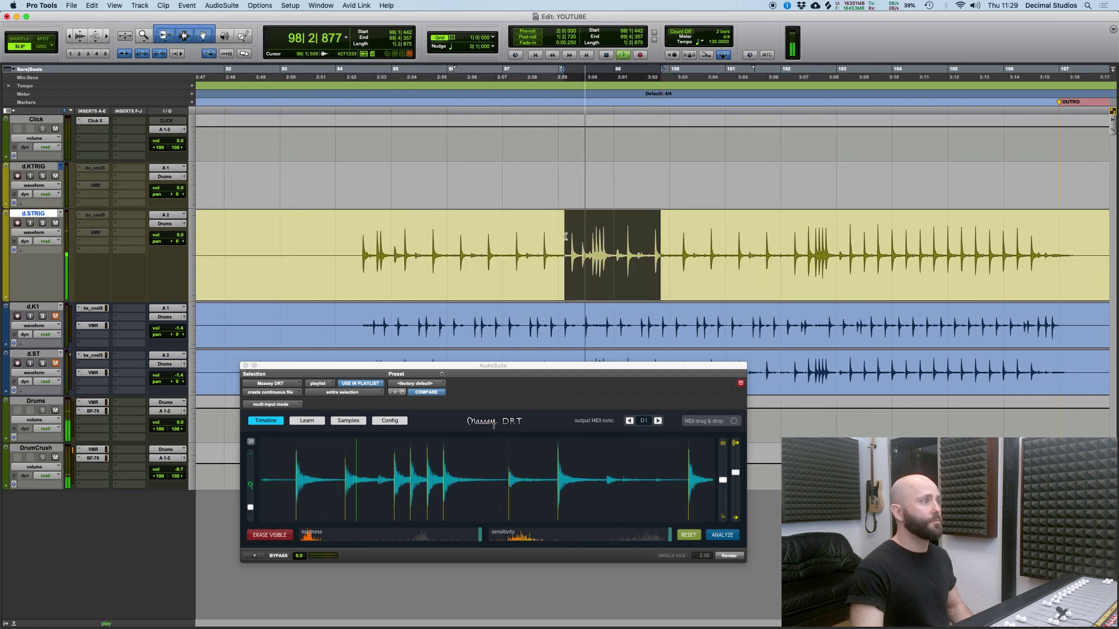
left_click_drag(637, 240, 573, 240)
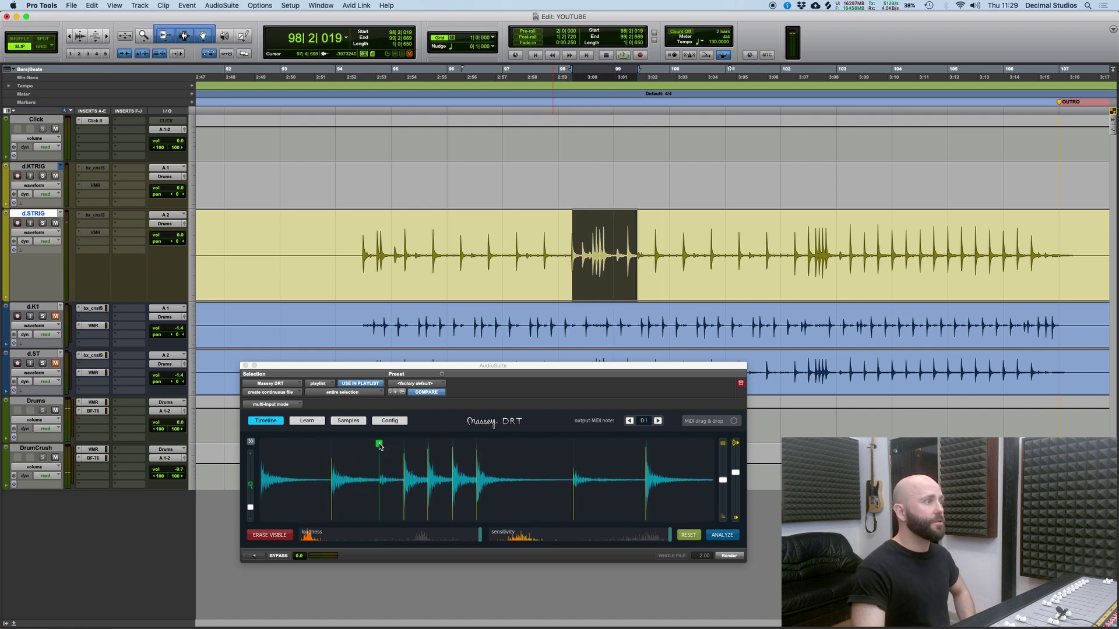
left_click(379, 446)
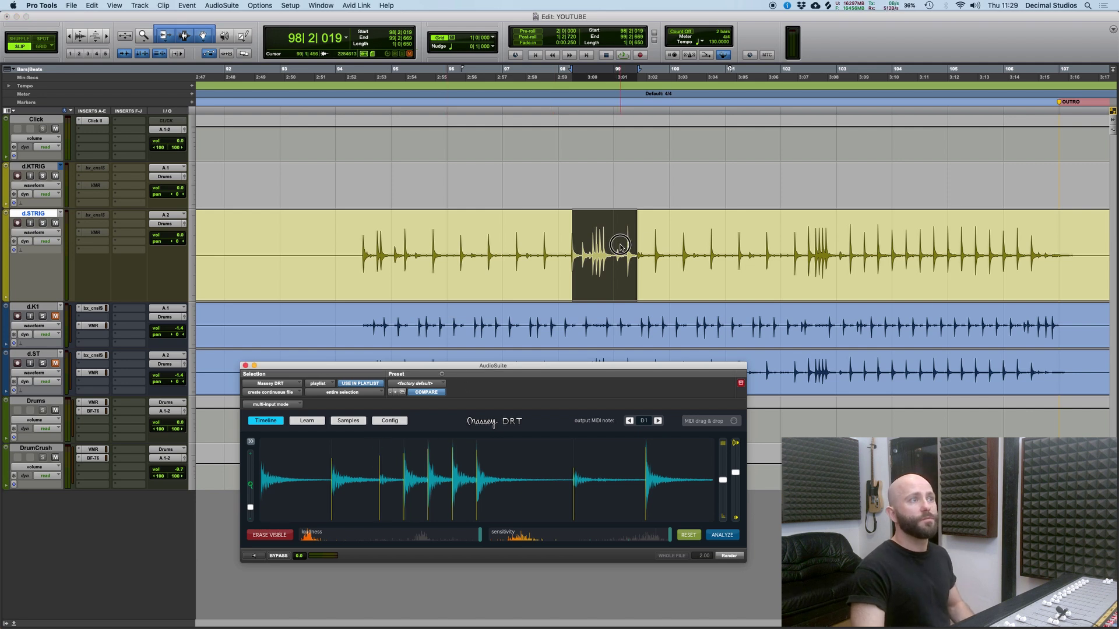
Check the triggers for the remaining final chorus snare hits from bar 99 to the outro at bar 107.
left_click_drag(620, 245, 788, 250)
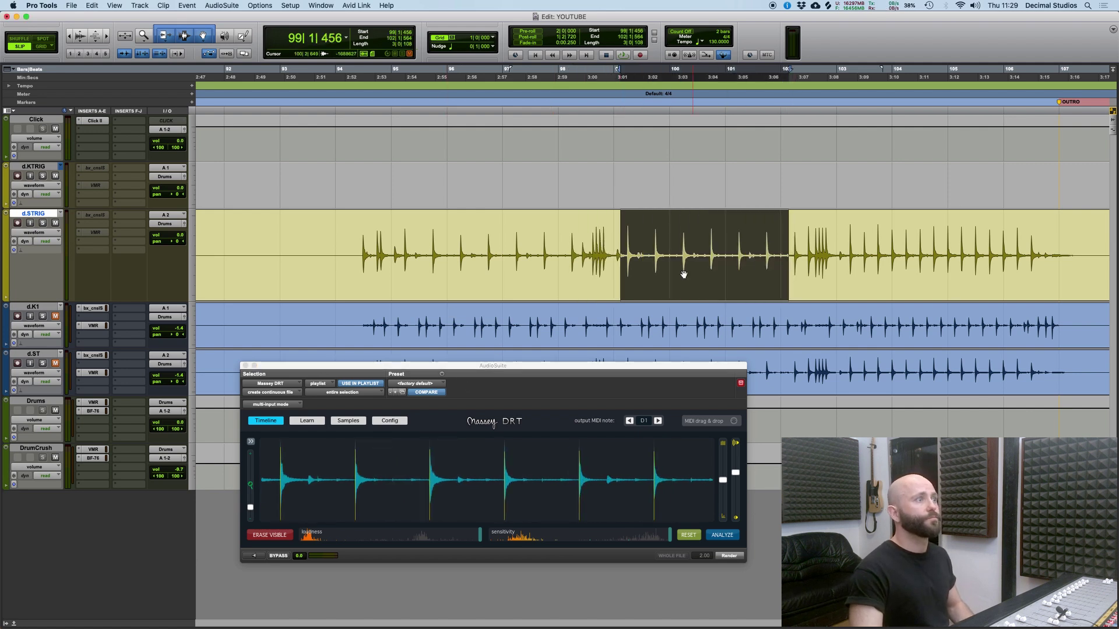
scroll(683, 274, "right", 5)
left_click_drag(569, 235, 857, 239)
key("r")
scroll(699, 239, "right", 8)
key("r")
key("r")
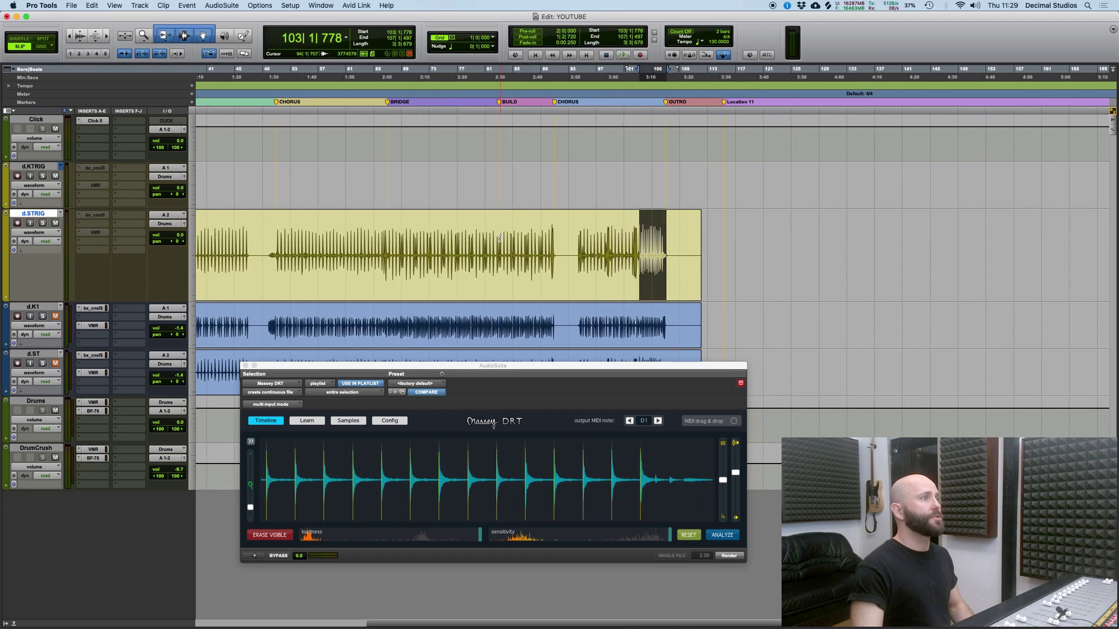
Select the entire d.STRIG clip and render the Massey DRT triggers onto the track.
scroll(501, 238, "left", 5)
left_click(430, 270)
scroll(430, 271, "left", 5)
key("ctrl+super+backslash")
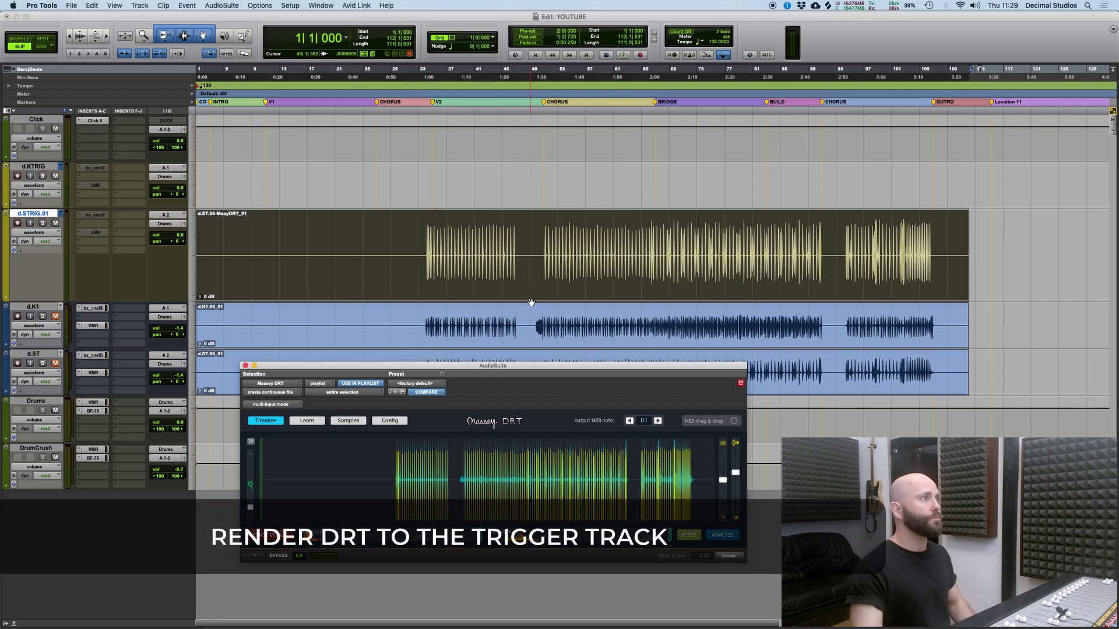
Play back the rendered trigger clip from just before verse 2, at 33|4|502.
left_click(452, 242)
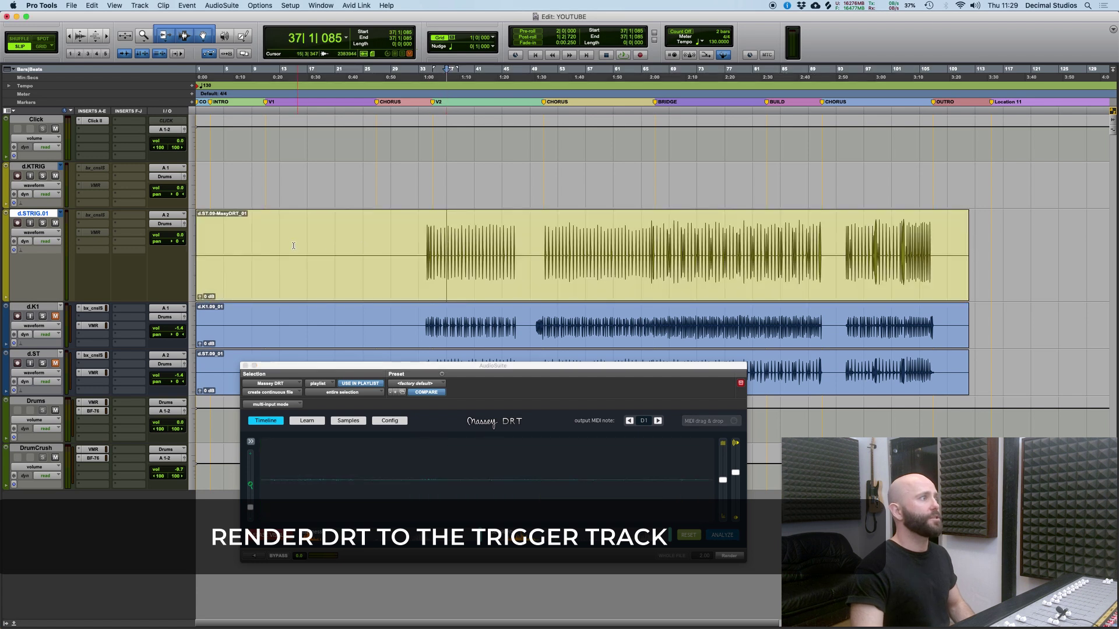
left_click(427, 255)
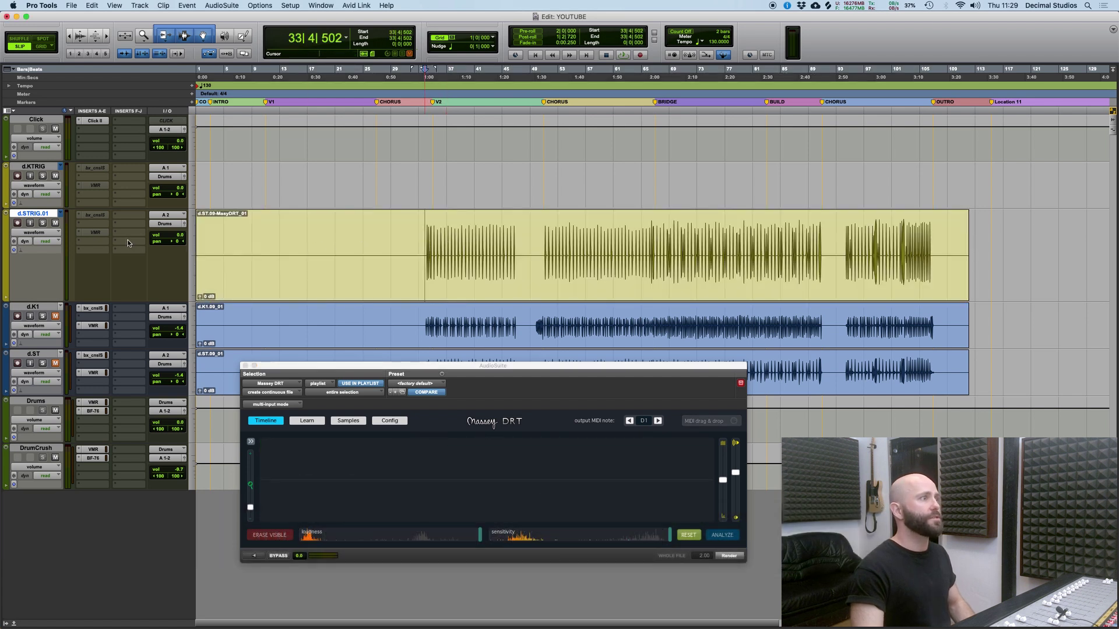
key("space")
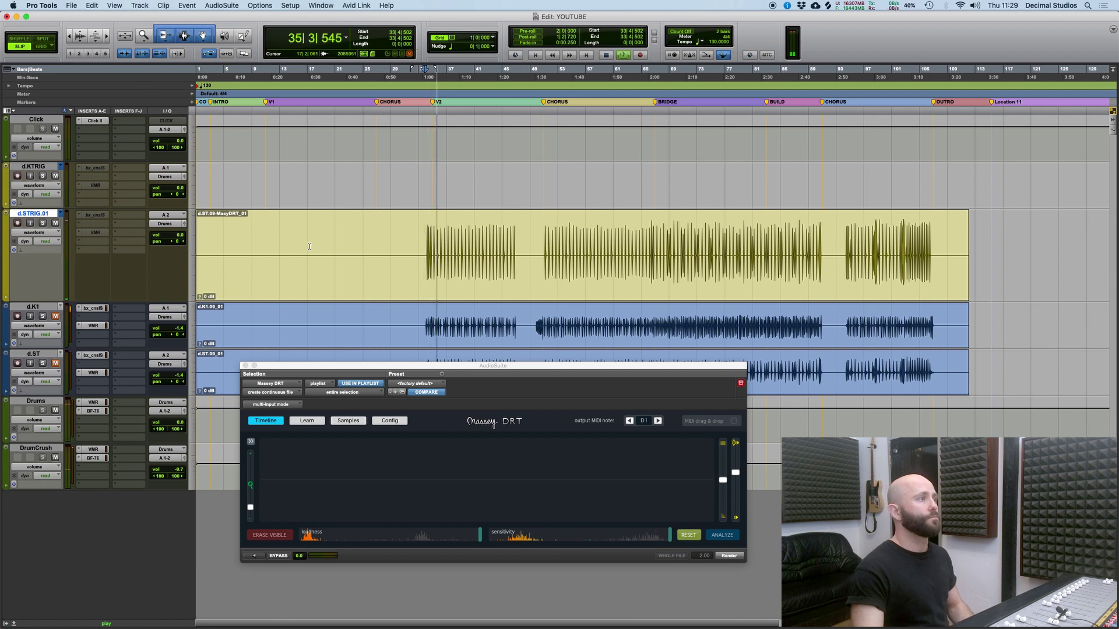
Stop playback and check the rendered triggers against the first snare hits before verse 2, from 34|2|000 to 34|4|000.
key("space")
key("super+bracketright")
key("super+bracketright")
key("super+bracketright")
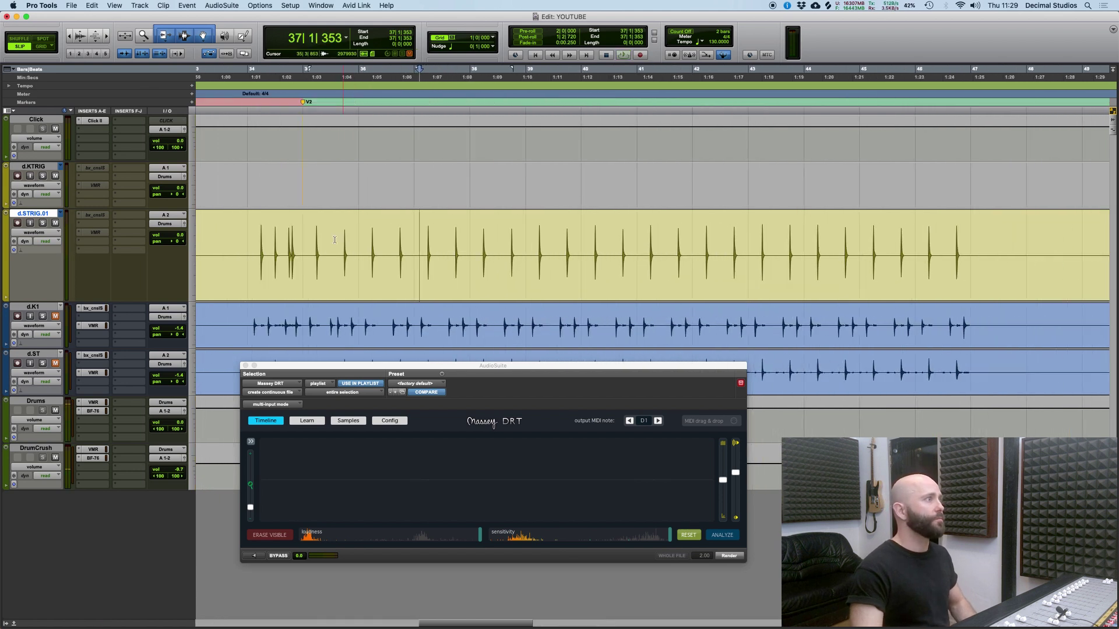
left_click(258, 234)
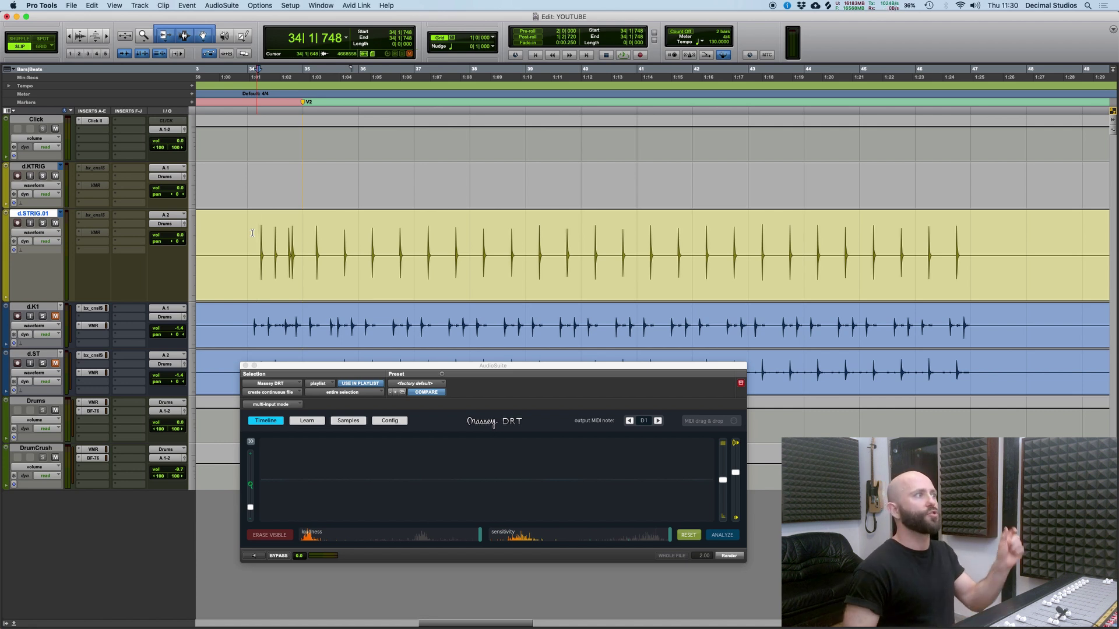
key("Tab")
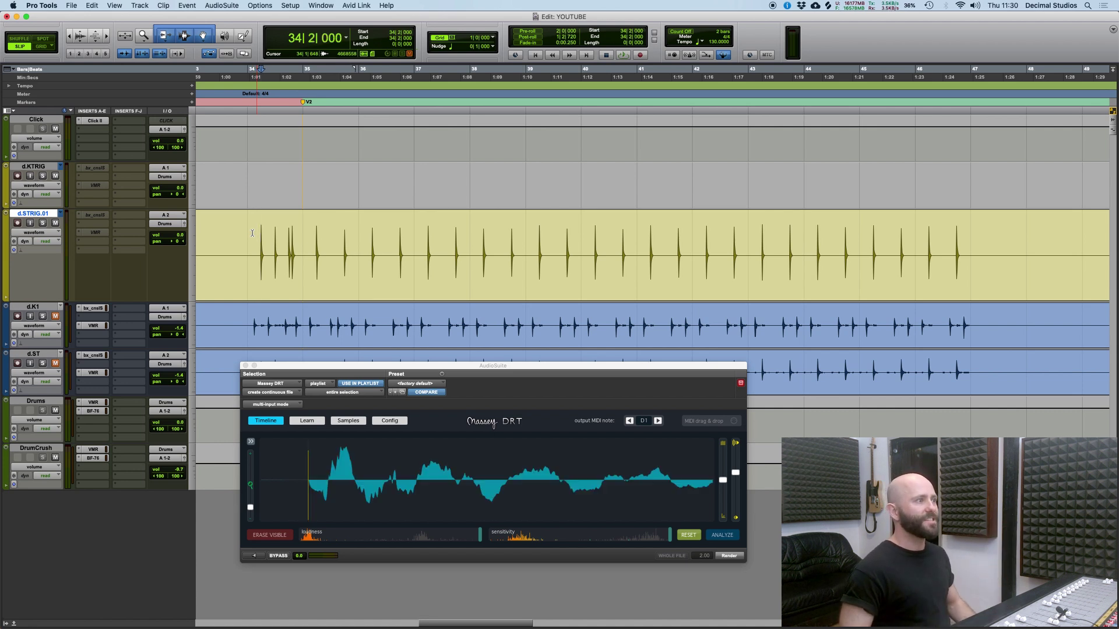
key("space")
key("Tab")
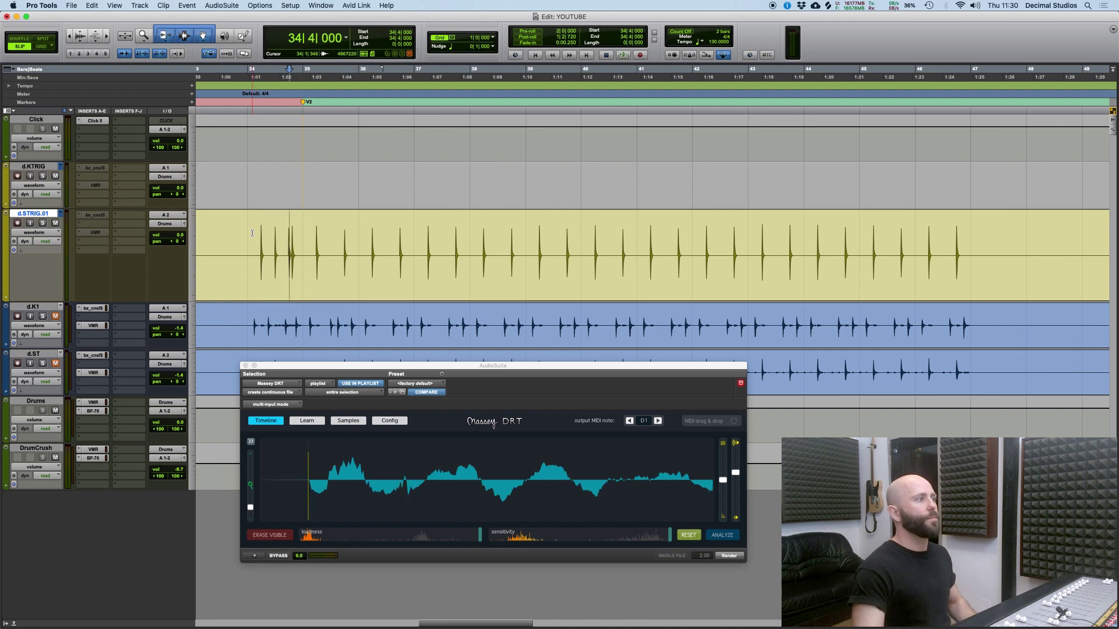
Move the trigger of the snare hit at 34|2|959 onto the start of its transient.
key("alt+Tab")
key("t")
scroll(556, 261, "right", 2)
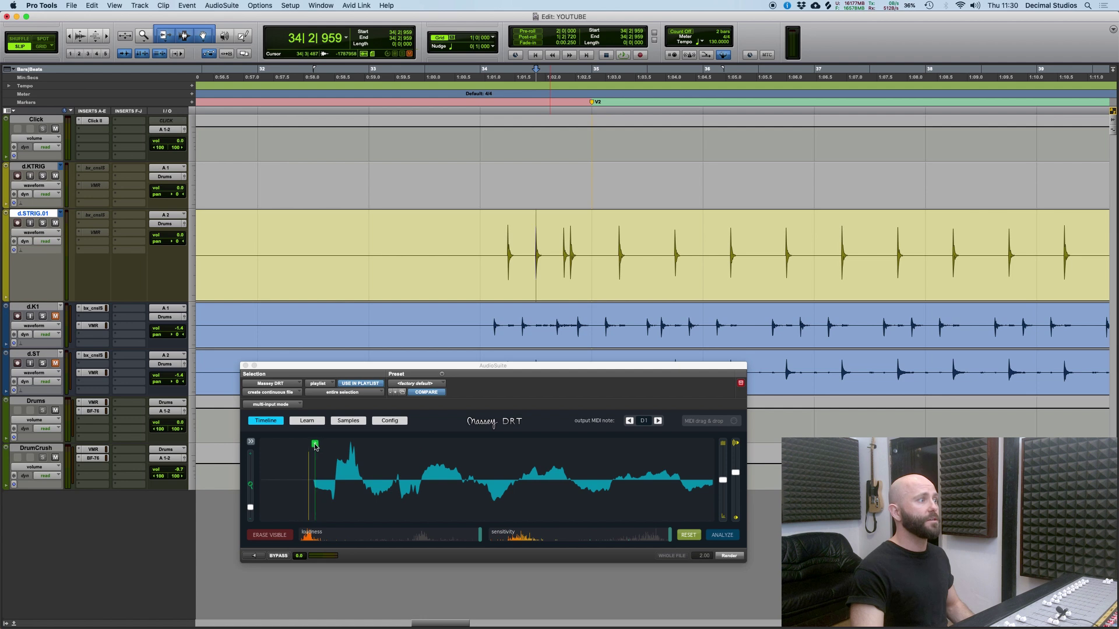
left_click(313, 446)
left_click_drag(514, 364, 615, 350)
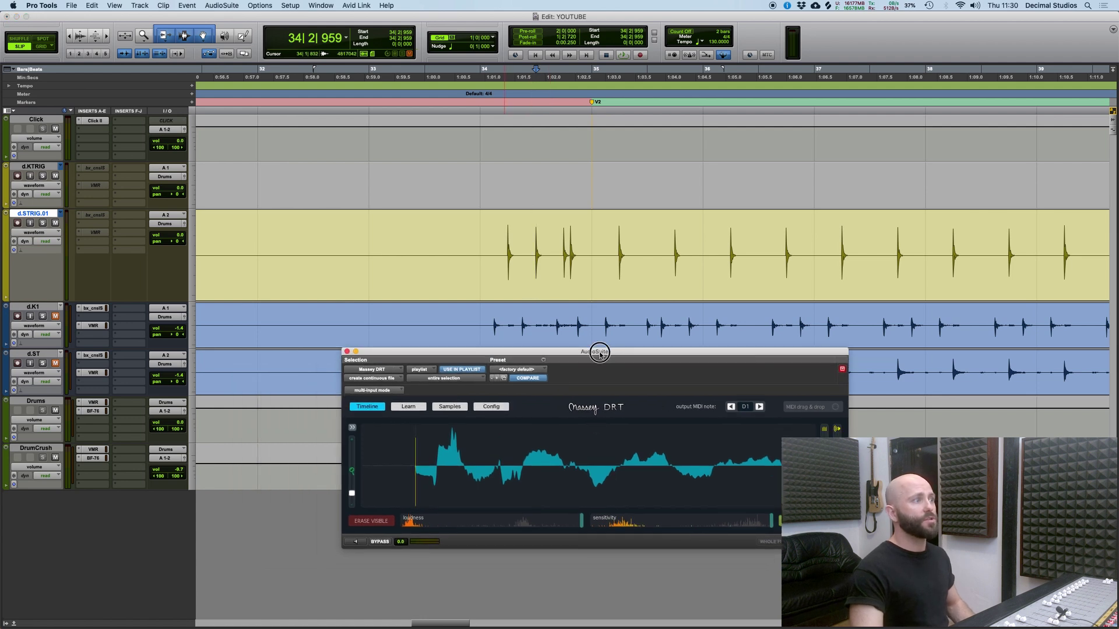
Recheck the hits leading into verse 2 and move the trigger at 34|4|239 onto the main transient of the flam.
scroll(547, 375, "right", 2)
key("Tab")
key("Tab")
key("Tab")
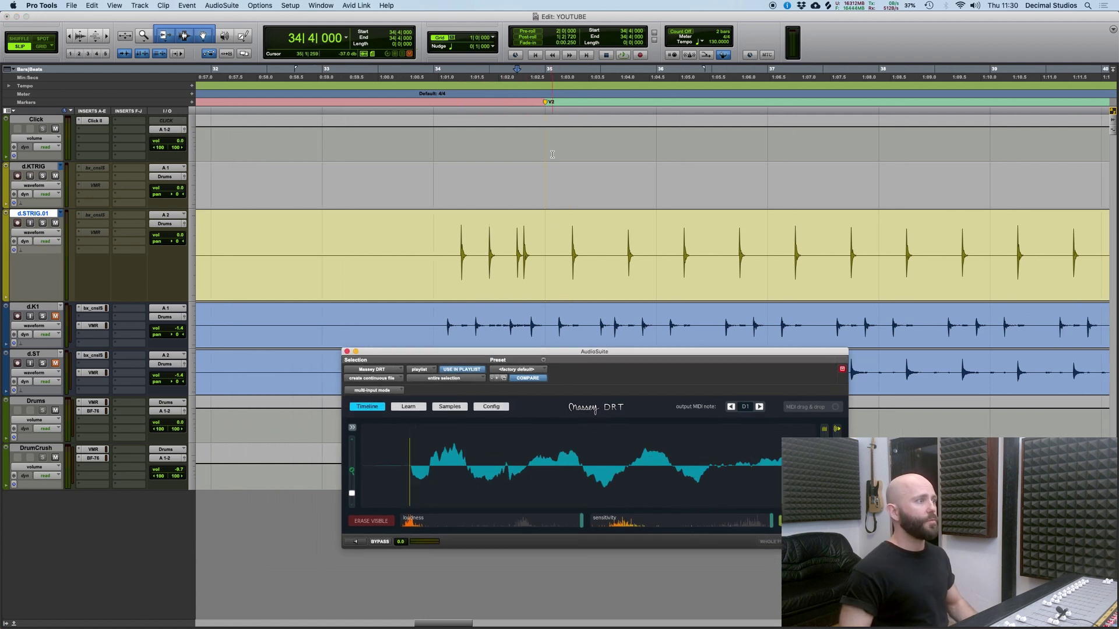
key("alt+Tab")
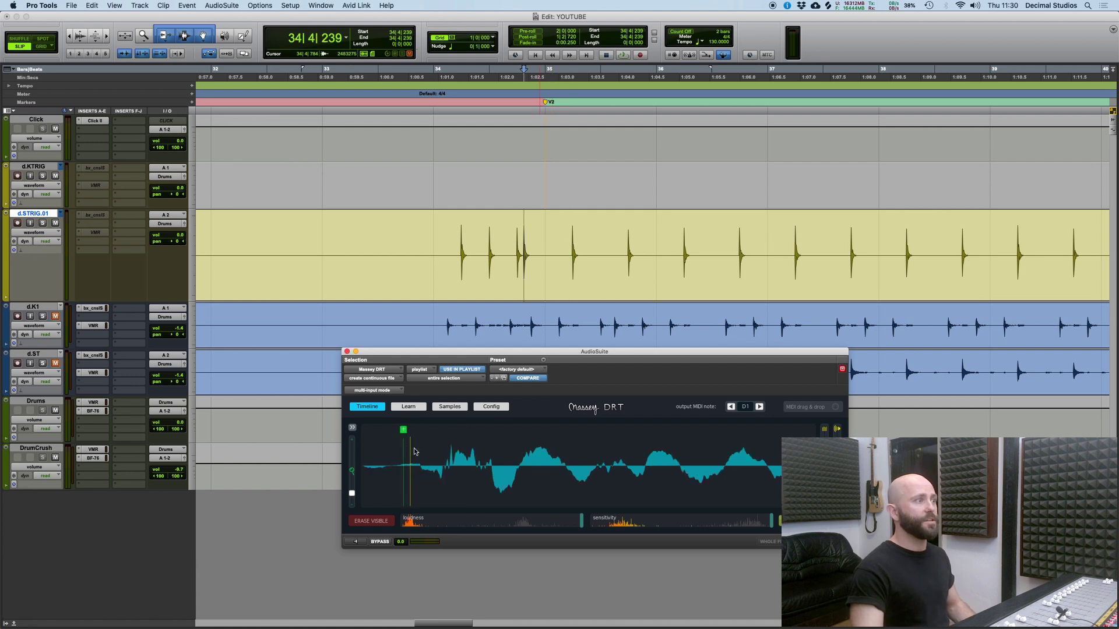
left_click_drag(403, 430, 431, 431)
left_click(445, 237)
key("Tab")
key("Tab")
key("Tab")
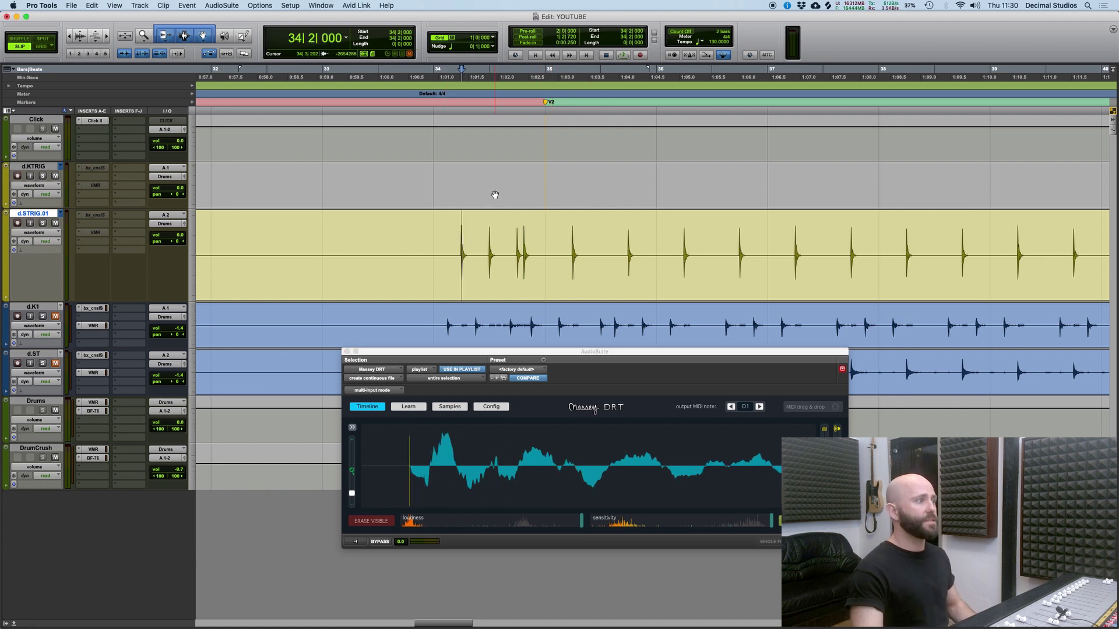
key("Tab")
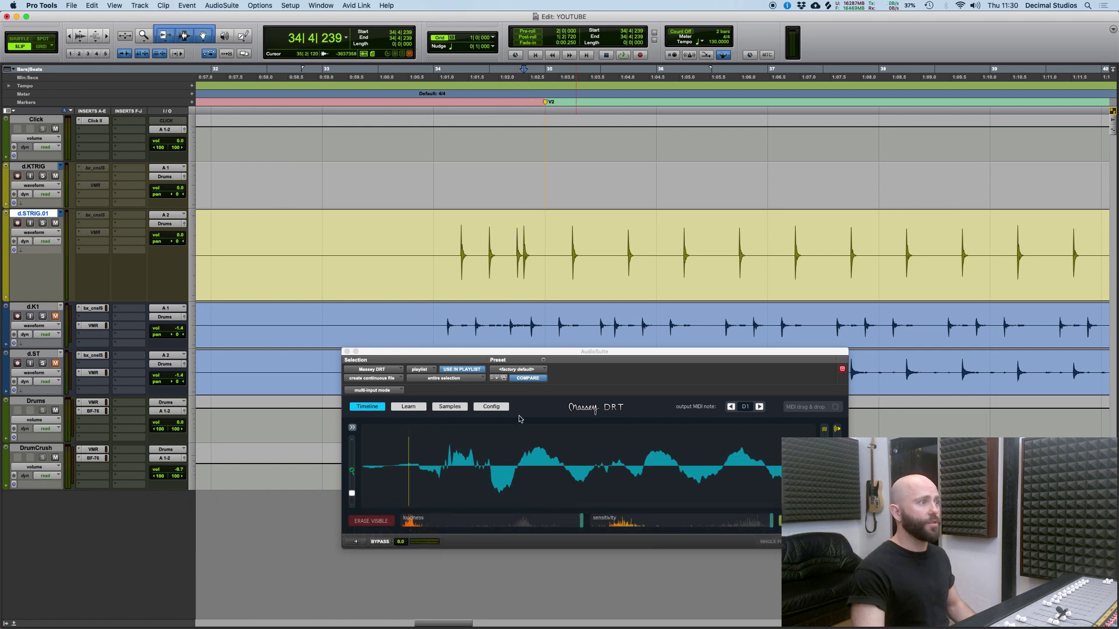
left_click_drag(483, 429, 490, 430)
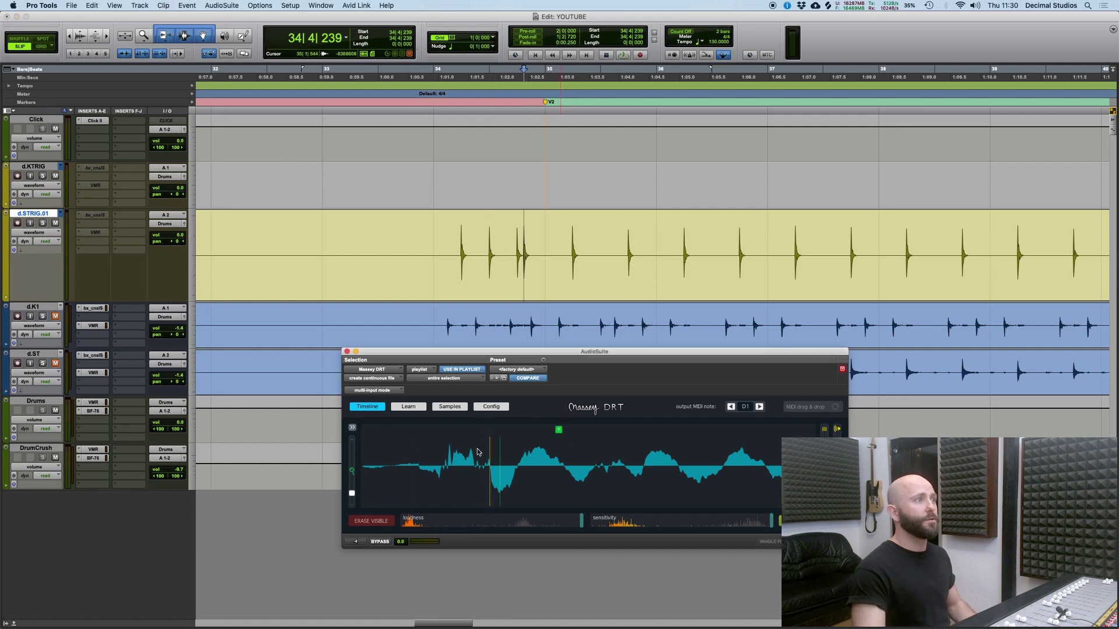
Check the trigger position on the first verse 2 snare hit at 35|2|000.
left_click(563, 243)
key("Tab")
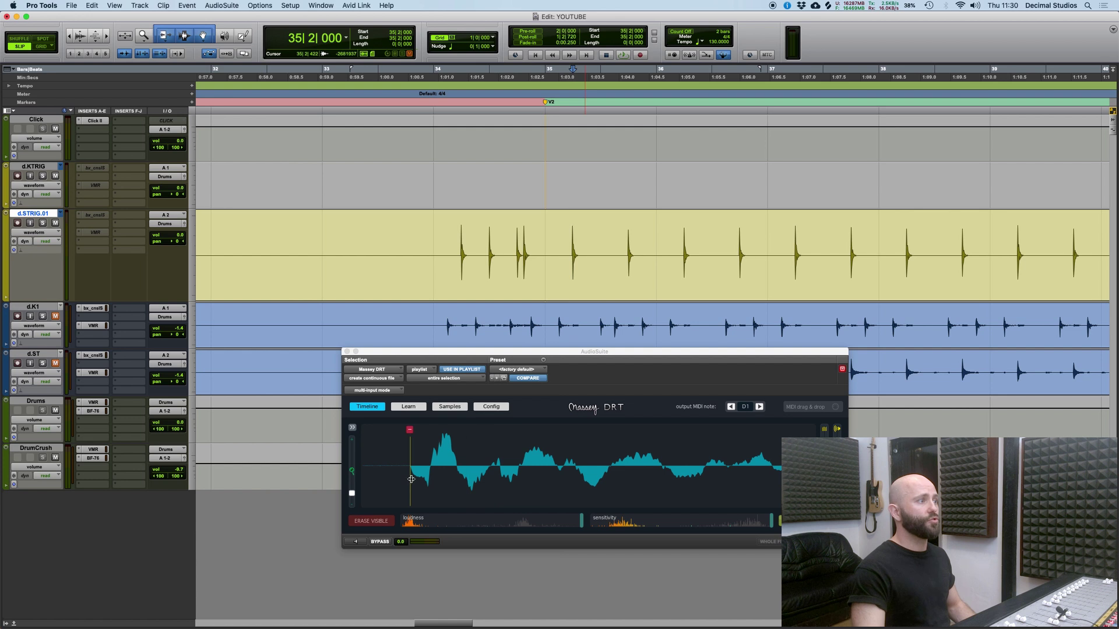
left_click_drag(411, 479, 589, 479)
Try a trigger further into the snare hit at 35|4|000 and place one back on its initial transient.
left_click(605, 242)
key("Tab")
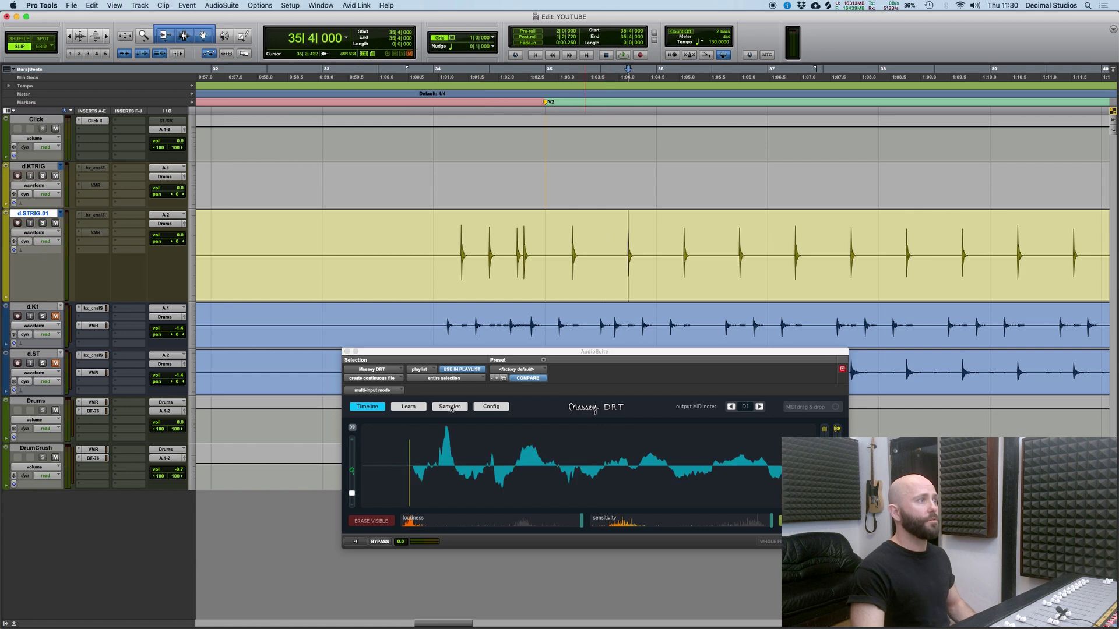
left_click(498, 431)
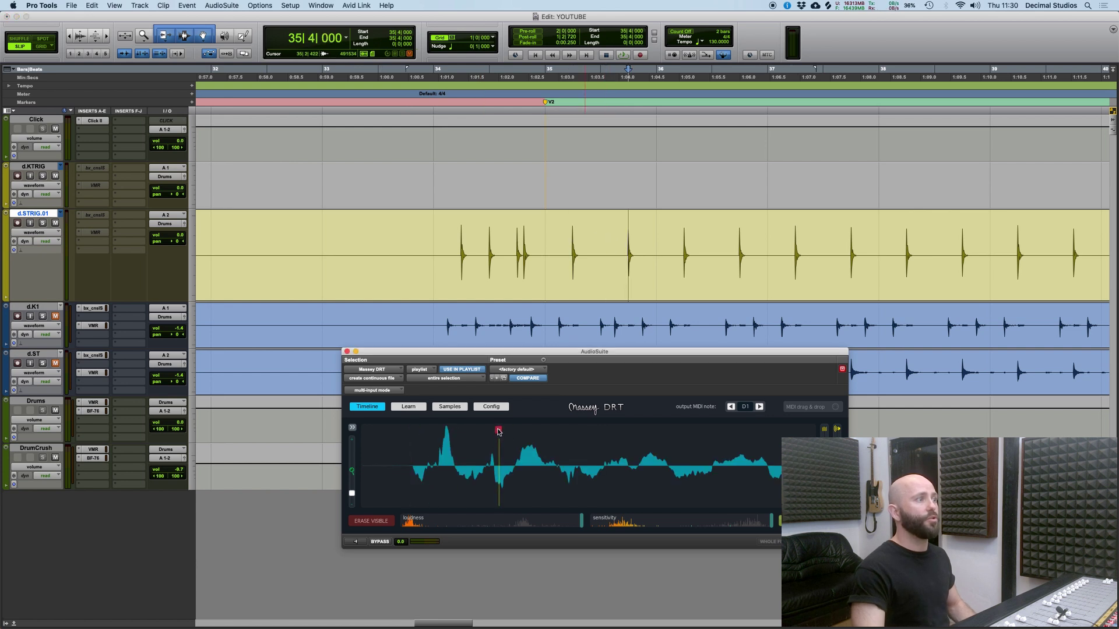
left_click_drag(498, 431, 410, 432)
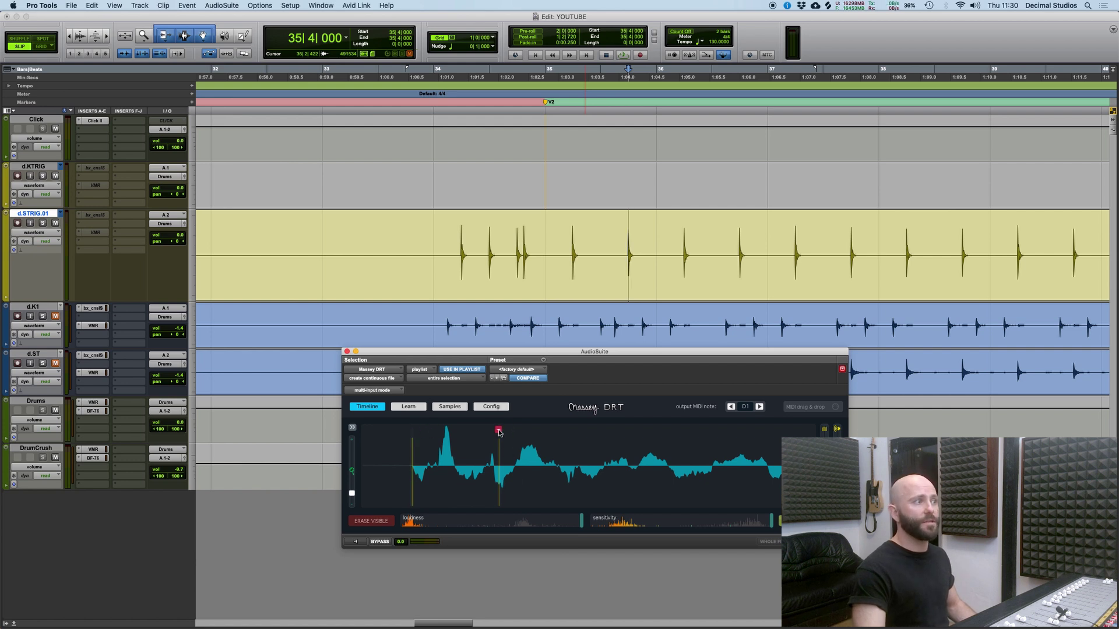
Check the triggers of the verse 2 snare hits one by one from 36|2|000 to 39|2|000.
left_click(654, 239)
key("Tab")
key("Tab")
key("Tab")
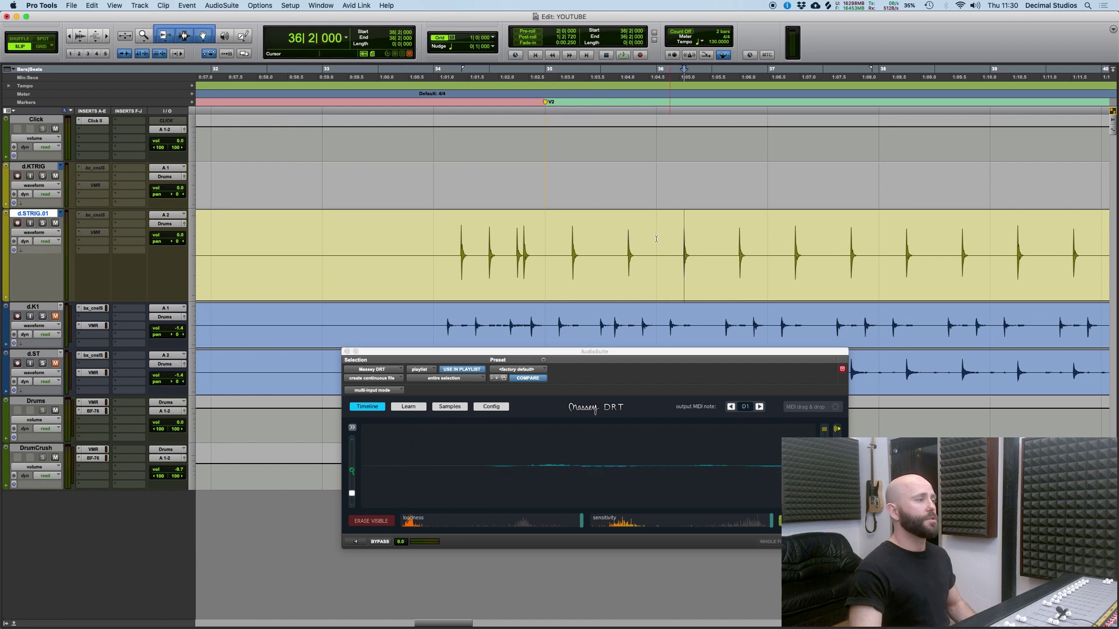
key("Tab")
key("Tab")
key("Tab")
key("Tab")
key("Tab")
key("Tab")
key("Tab")
key("Tab")
key("Tab")
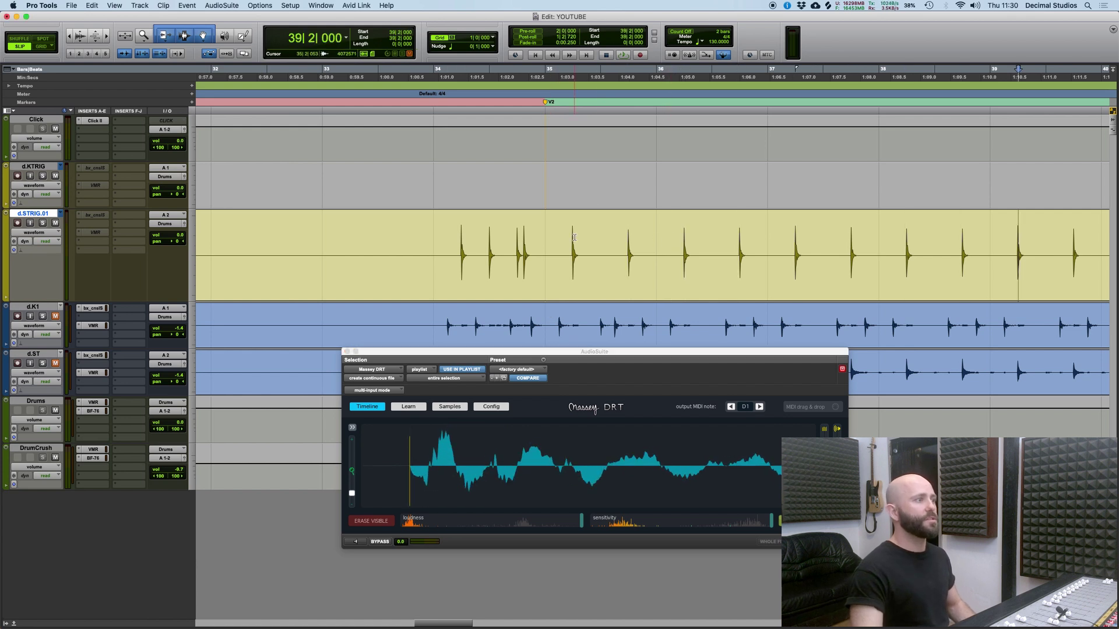
Check the triggers of the remaining verse 2 snare hits up to the first chorus hit at 51|2|000.
key("Tab")
key("Tab")
key("Tab")
key("Tab")
key("Tab")
key("Tab")
key("Tab")
key("Tab")
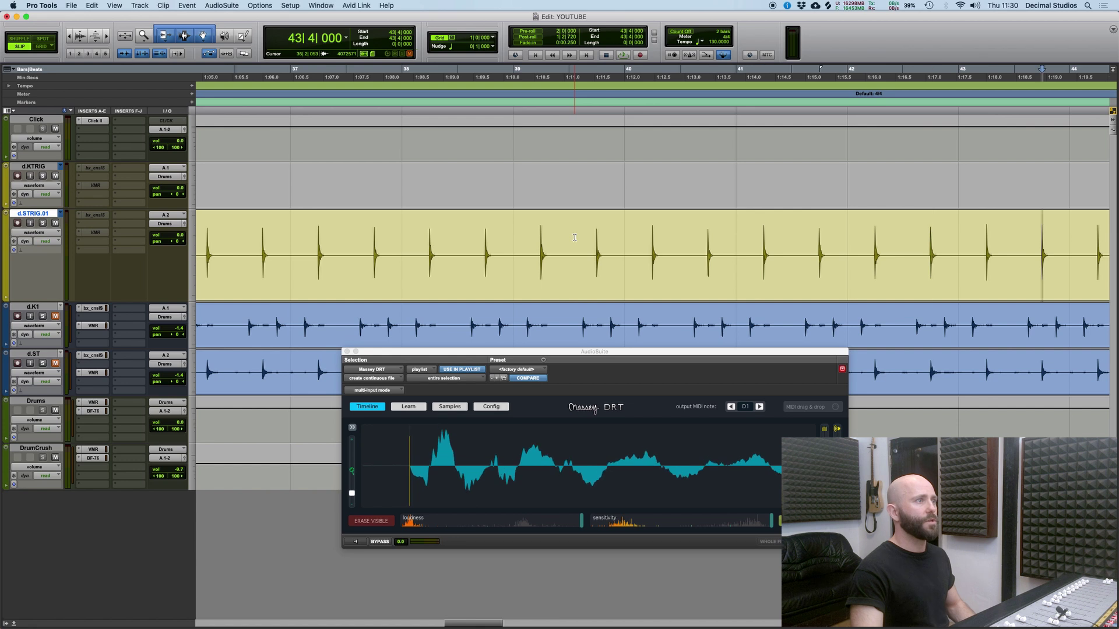
key("Tab")
key("Tab")
key("Tab")
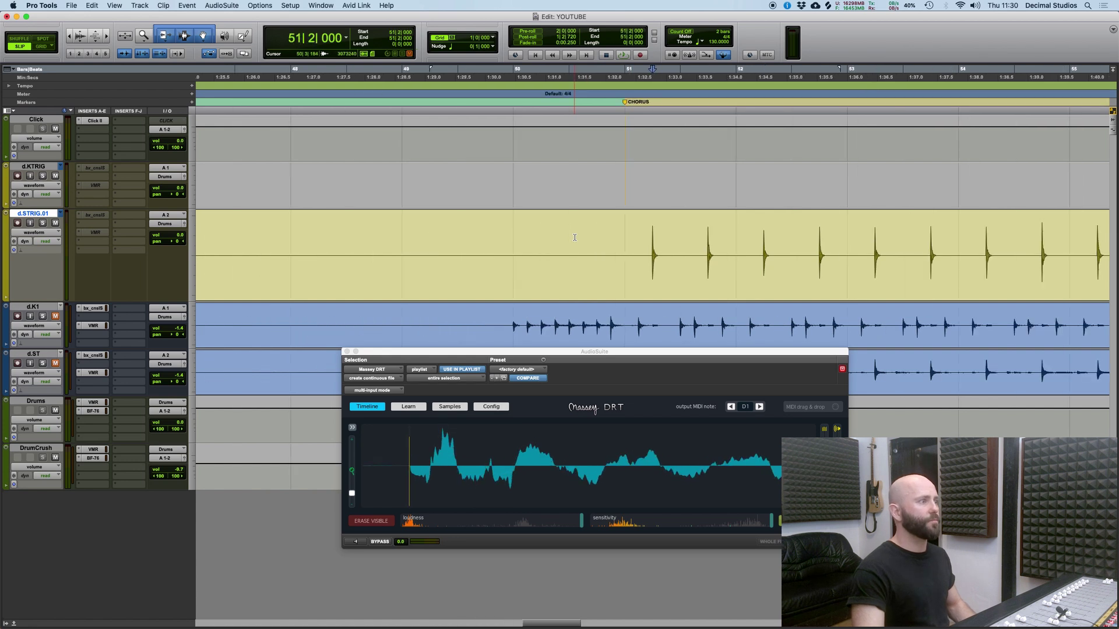
Check the triggers of the chorus snare hits from bar 51 into the bridge at 67|4|000.
key("alt+Tab")
key("alt+Tab")
key("alt+Tab")
key("Tab")
key("Tab")
key("Tab")
key("alt+Tab")
key("alt+Tab")
key("alt+Tab")
key("alt+Tab")
key("alt+Tab")
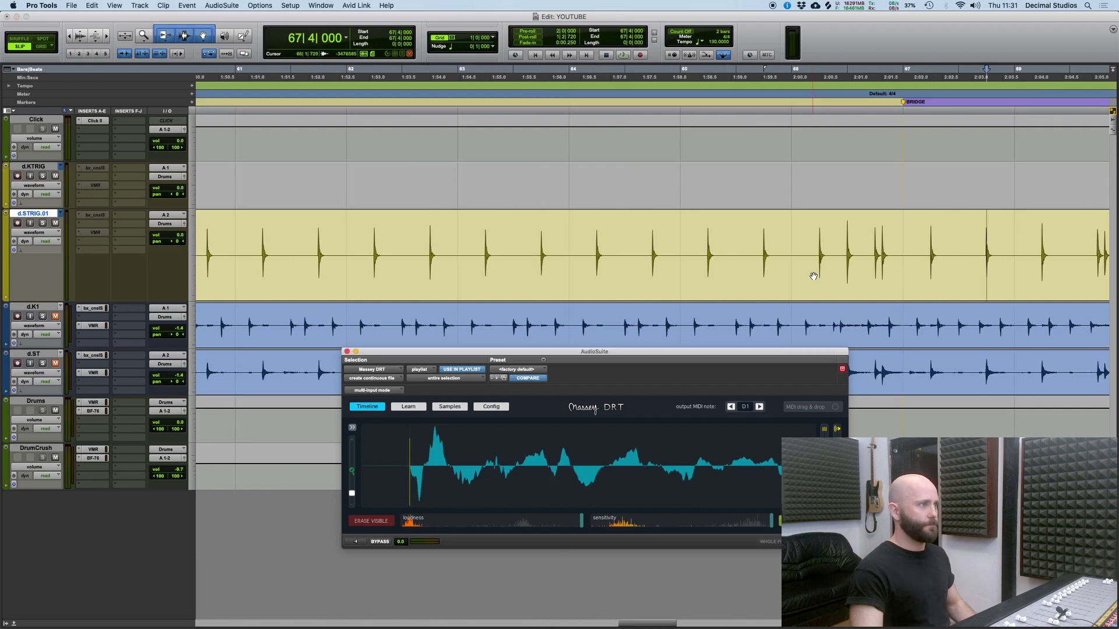
Check the triggers of the bridge snare hits up to 70|2|000.
key("Tab")
key("Tab")
key("Tab")
key("Tab")
key("Tab")
key("Tab")
key("Tab")
key("Tab")
key("Tab")
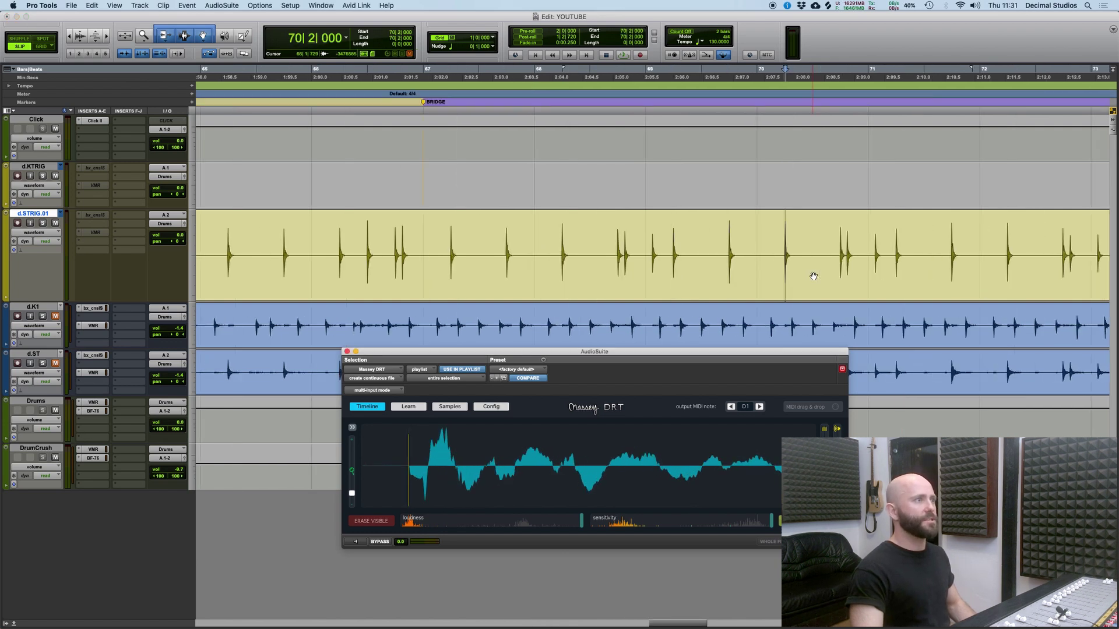
Move the triggers of the bridge snare hits at 70|4|233 and 71|2|000 onto the start of their transients.
key("Tab")
key("alt+Tab")
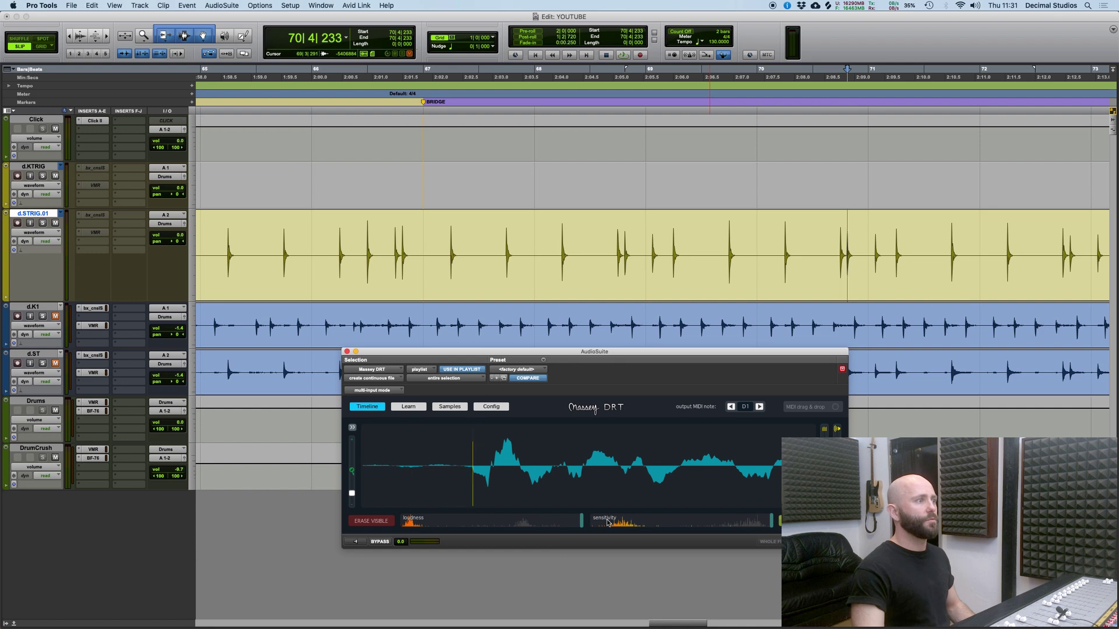
key("Tab")
key("Tab")
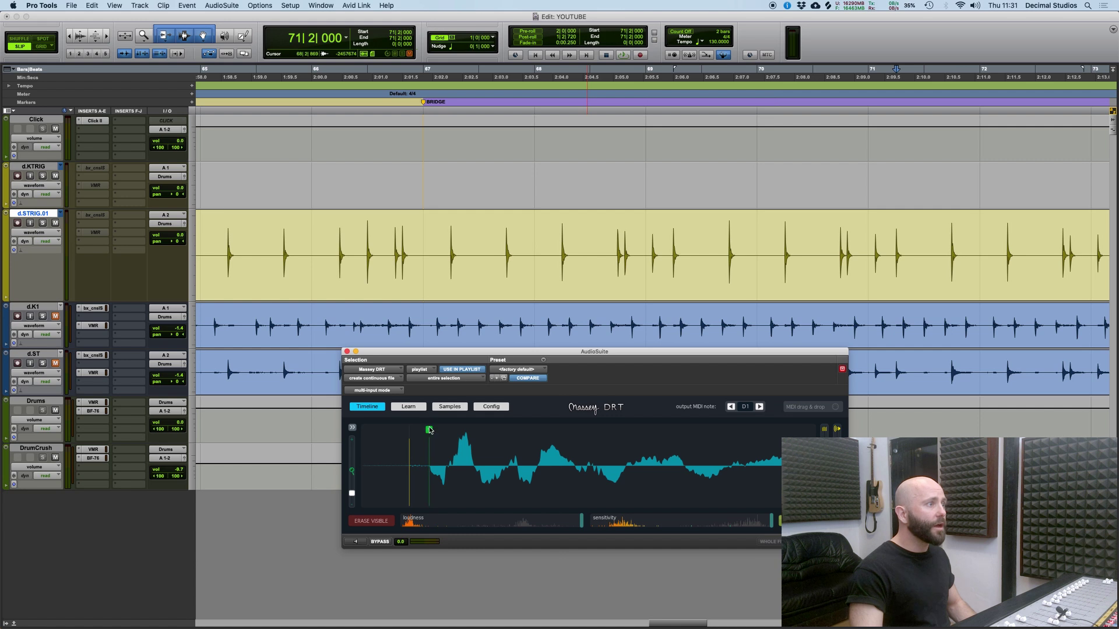
left_click(429, 430)
Check the triggers of the following snare hits from bar 71 to the fill at 98|3|238.
key("Tab")
key("Tab")
key("Tab")
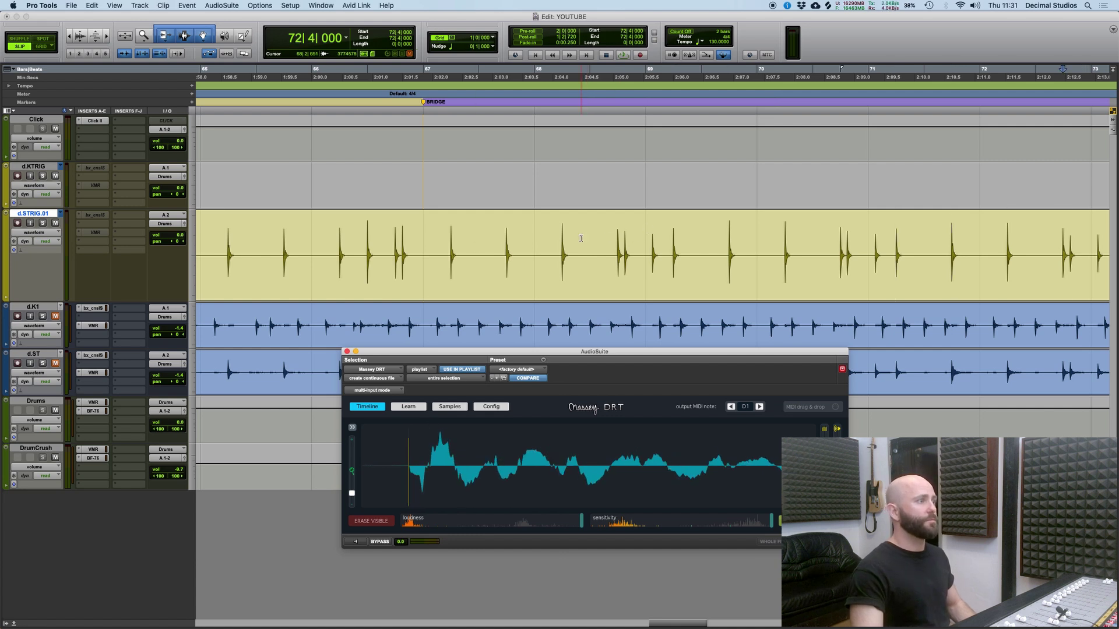
key("Tab")
key("Tab")
key("Tab")
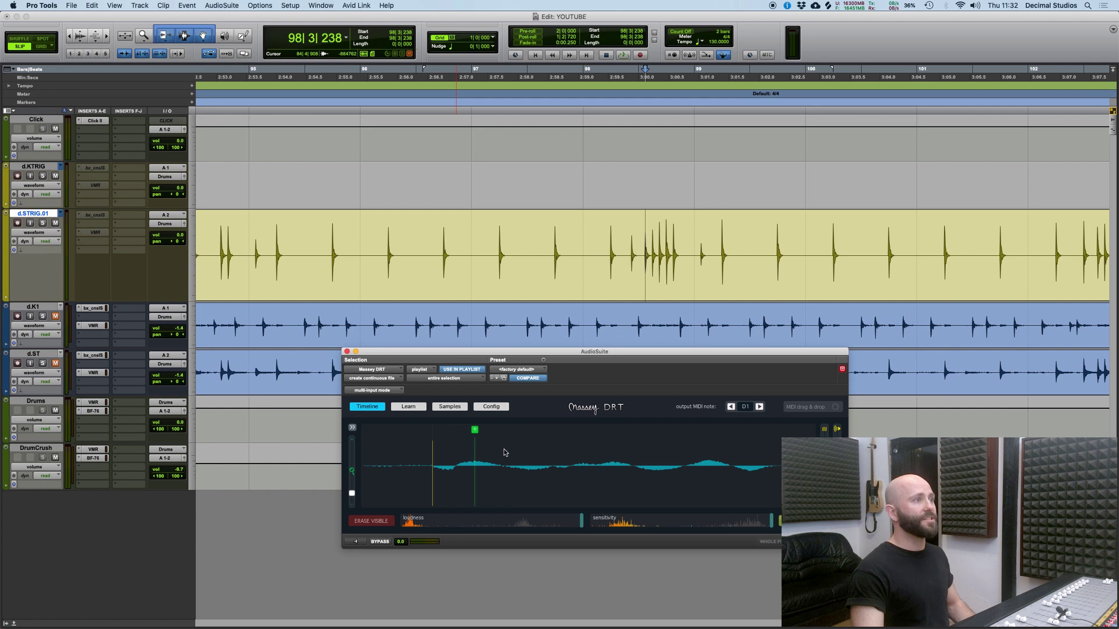
Go back and forth through the snare fill from 98|2|000 to 98|3|238 to check each trigger.
key("alt+Tab")
key("alt+Tab")
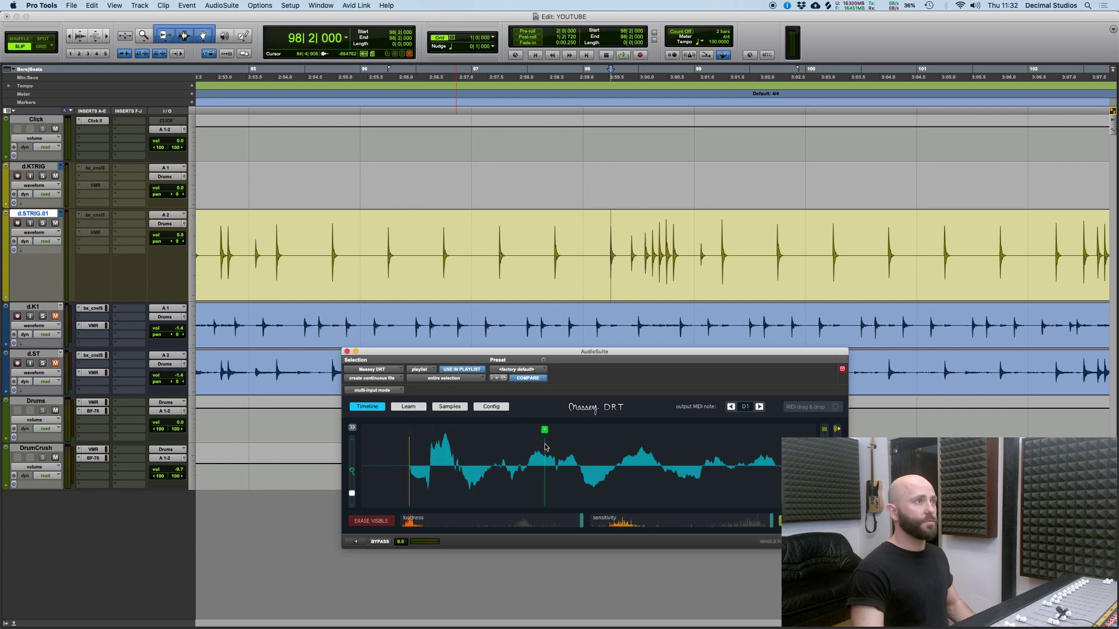
key("Tab")
key("Tab")
key("Tab")
key("alt+Tab")
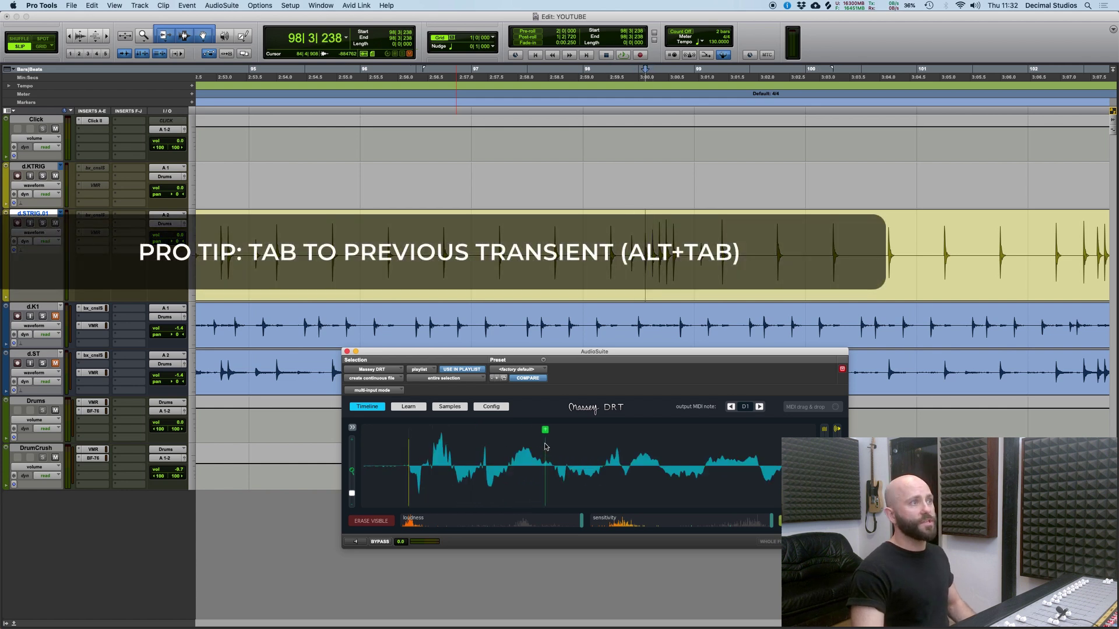
key("alt+Tab")
key("alt+Tab")
key("alt+Tab")
key("Tab")
key("Tab")
key("Tab")
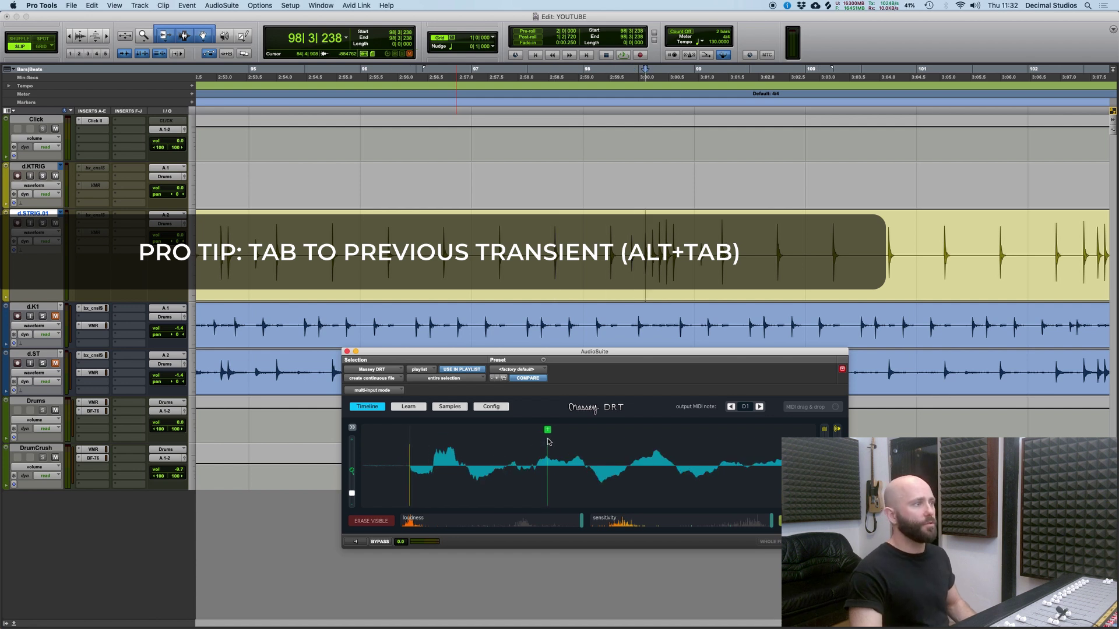
Move the trigger of the fill hit at 98|3|715 onto the start of its transient.
key("Tab")
key("Tab")
key("Tab")
key("alt+Tab")
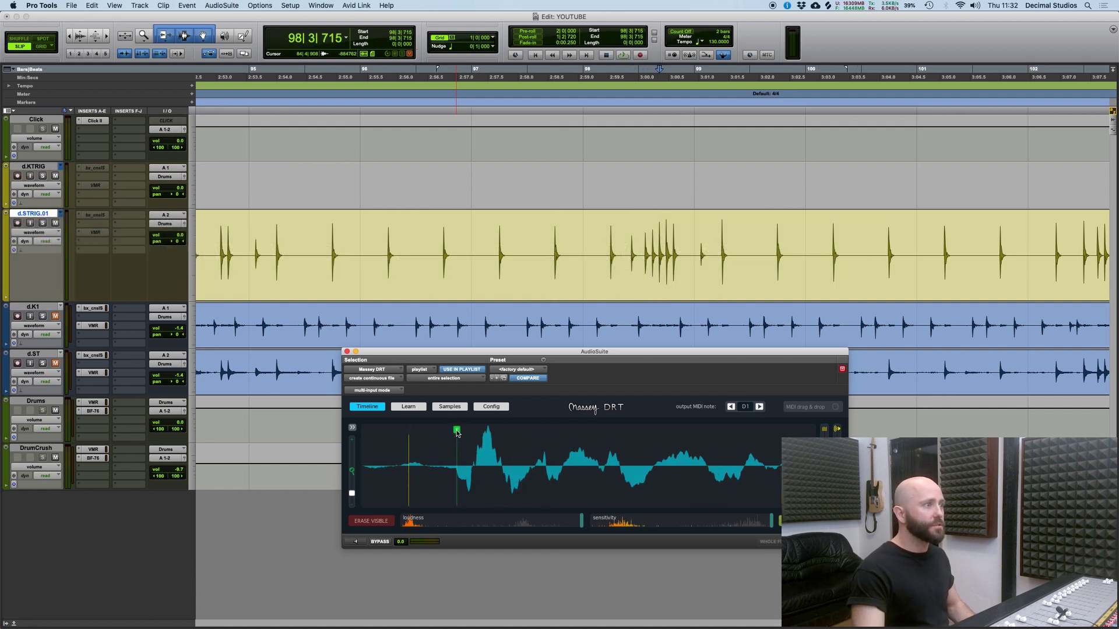
left_click(456, 430)
Check the triggers of the last chorus snare hits after the fill, from 99|2|000 past 102|3|480.
key("Tab")
key("Tab")
key("Tab")
key("Tab")
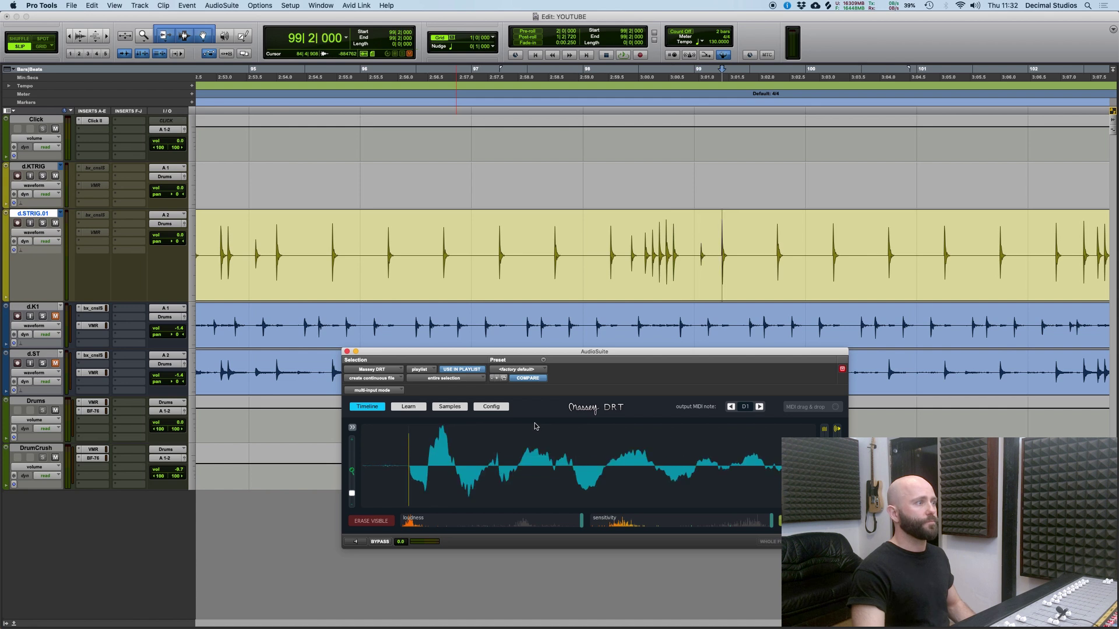
key("Tab")
key("Tab")
key("Tab")
key("Tab")
key("Tab")
key("Tab")
key("Tab")
key("Tab")
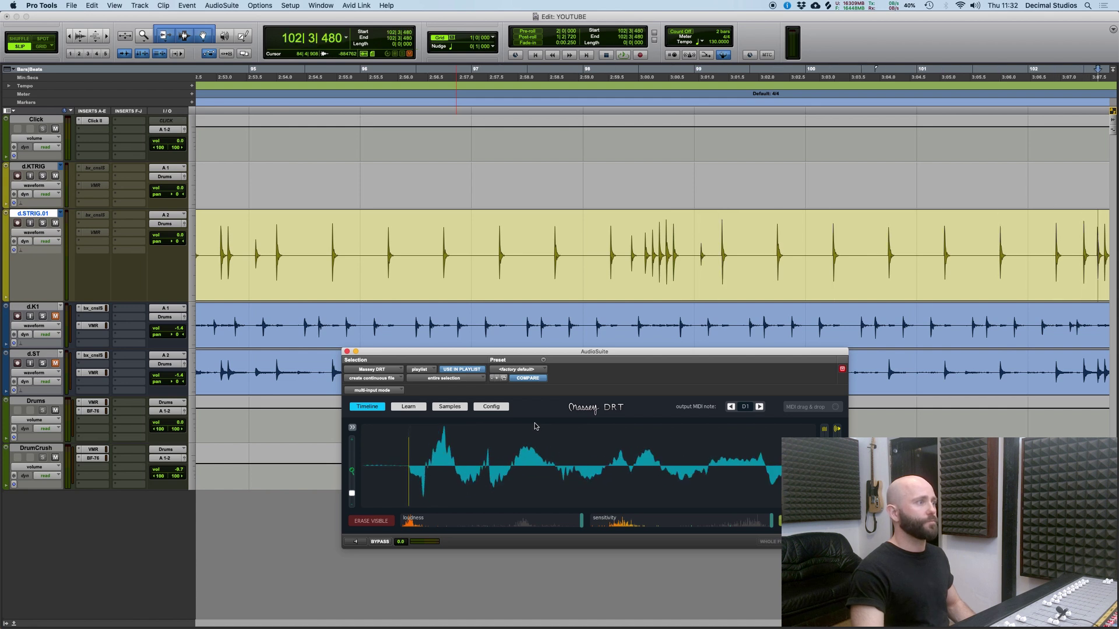
key("Tab")
key("Tab")
key("Tab")
Select the whole clip on the d.STRIG.01 track and render the corrected Massey DRT triggers onto it.
key("alt+Return")
key("r")
key("r")
key("r")
key("r")
key("r")
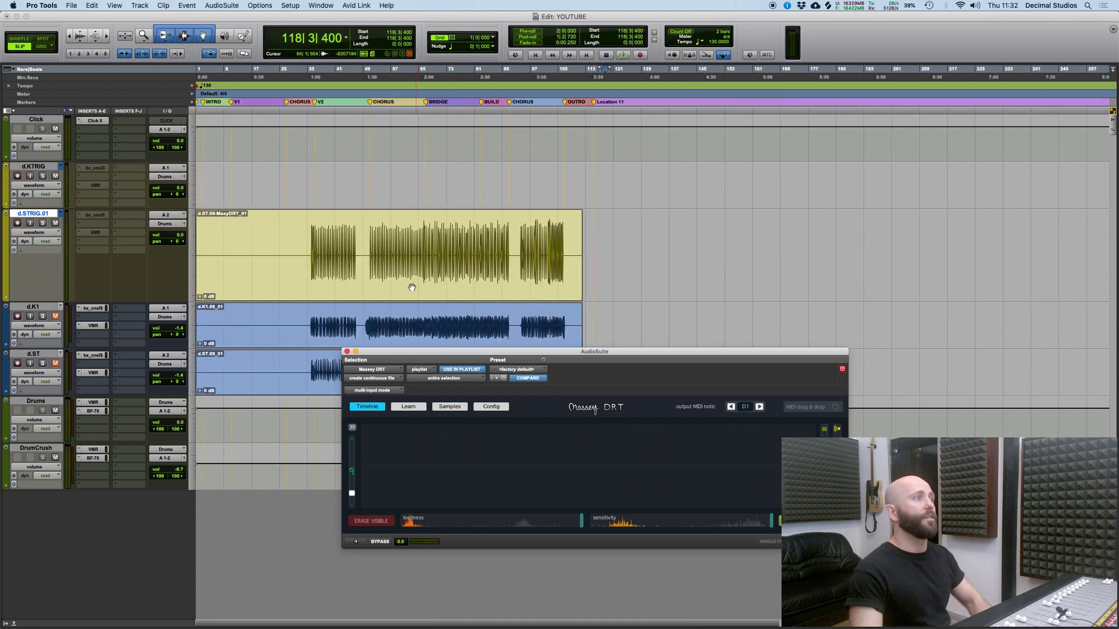
left_click(445, 285)
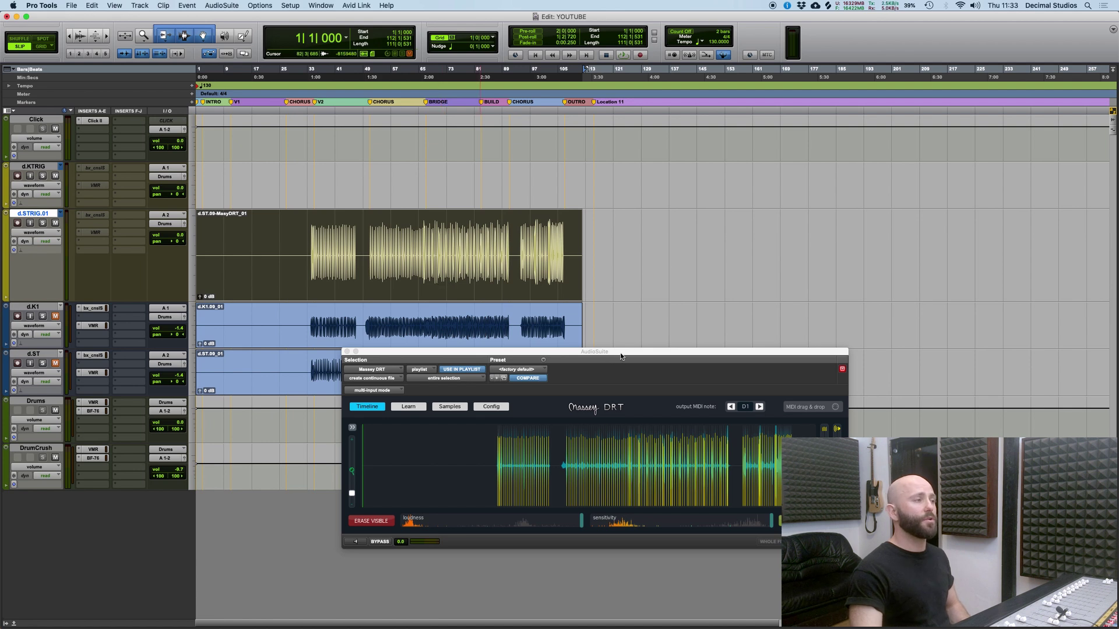
left_click_drag(620, 357, 526, 336)
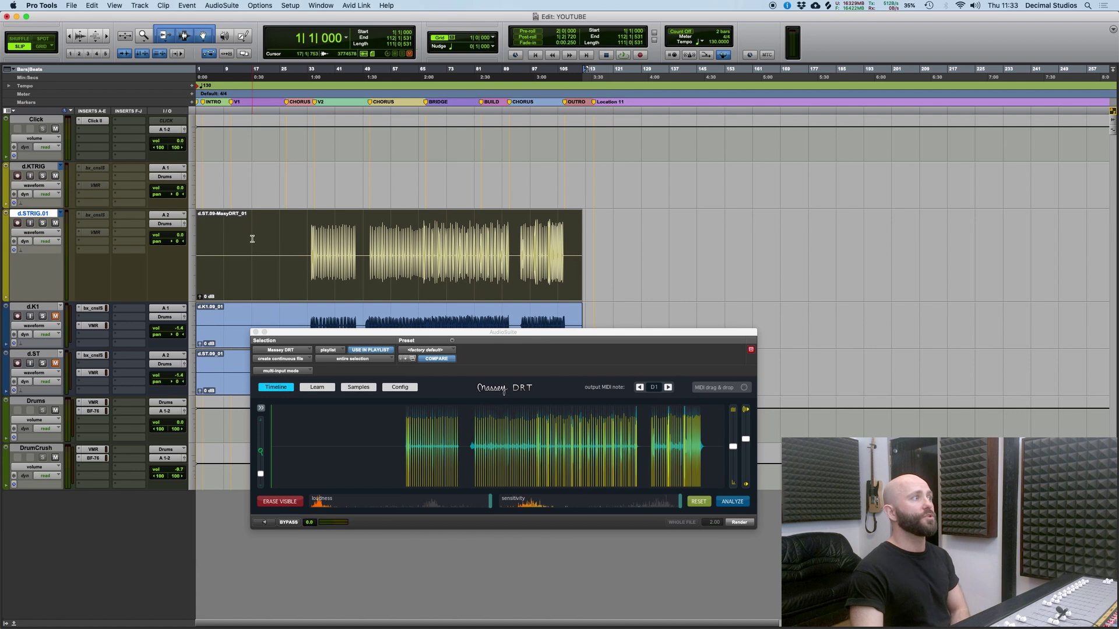
left_click(738, 523)
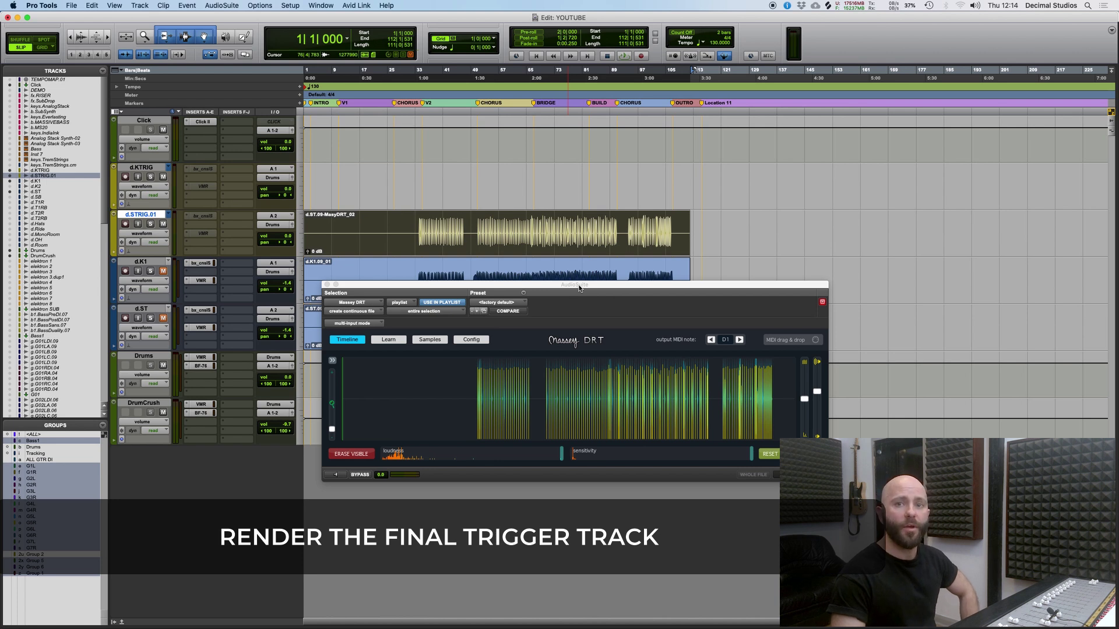
Play back the rendered snare triggers on the d.STRIG.01 track from 51|1|342, at the start of the second chorus.
left_click_drag(576, 285, 572, 288)
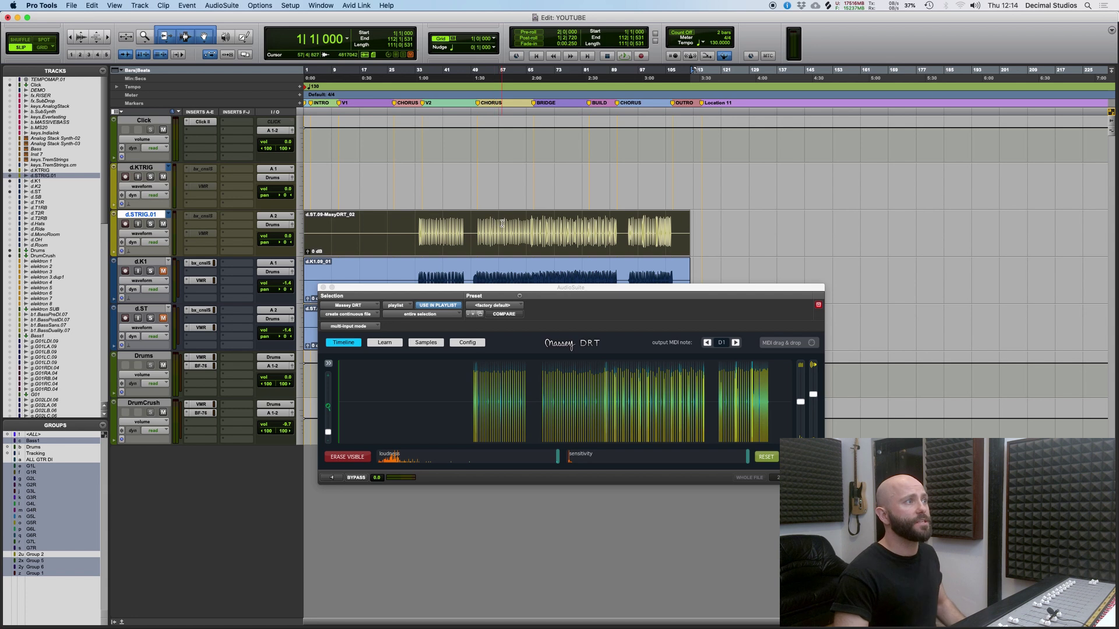
left_click(473, 222)
key("t")
key("t")
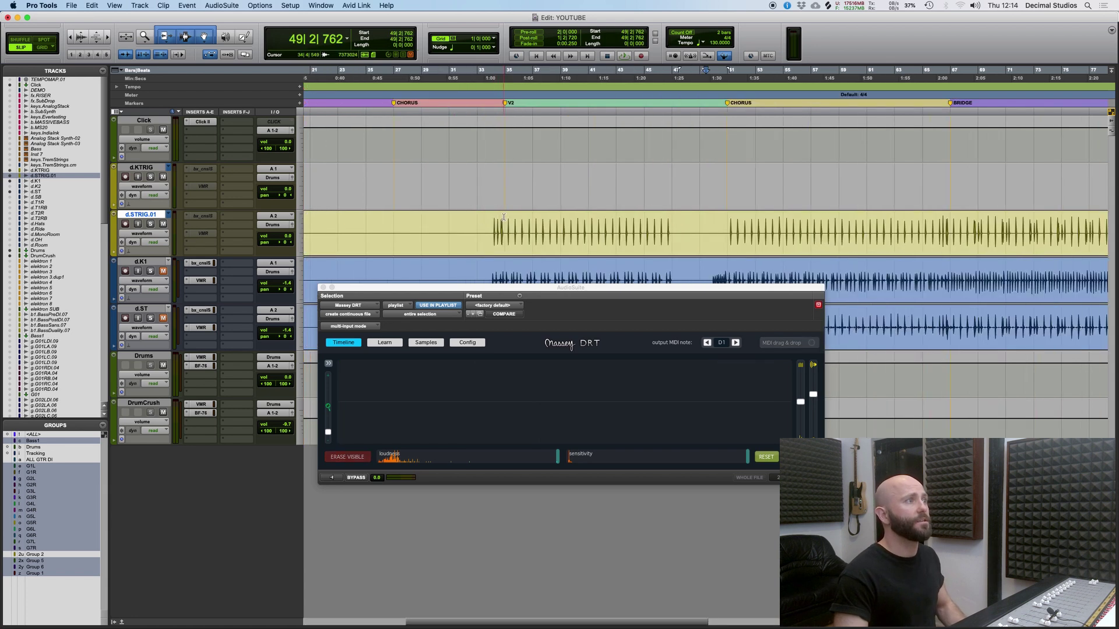
left_click(729, 222)
key("space")
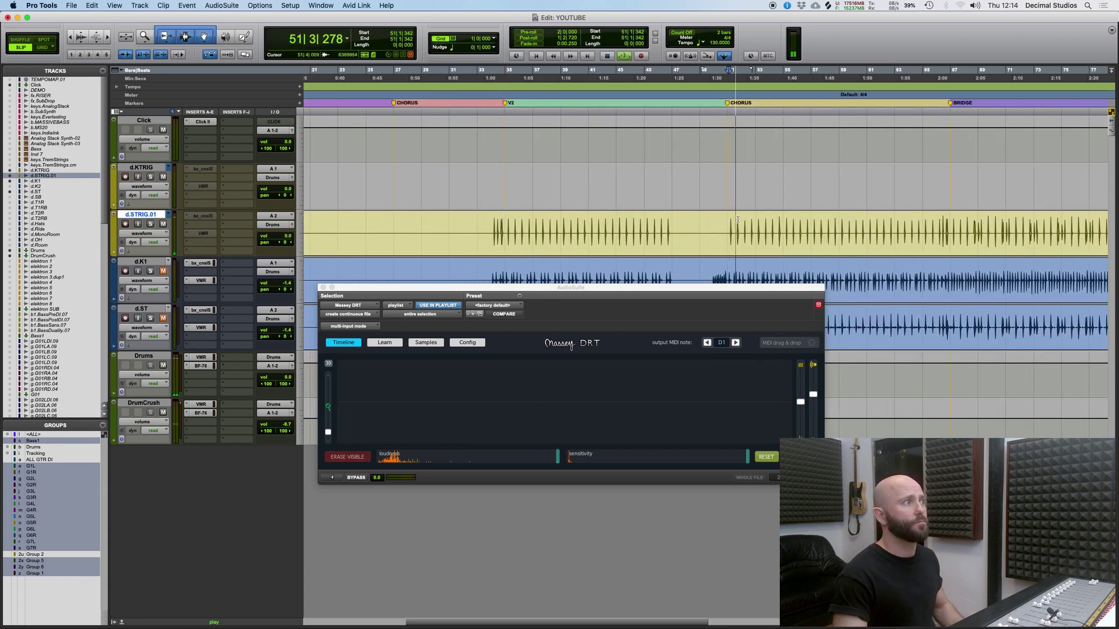
key("space")
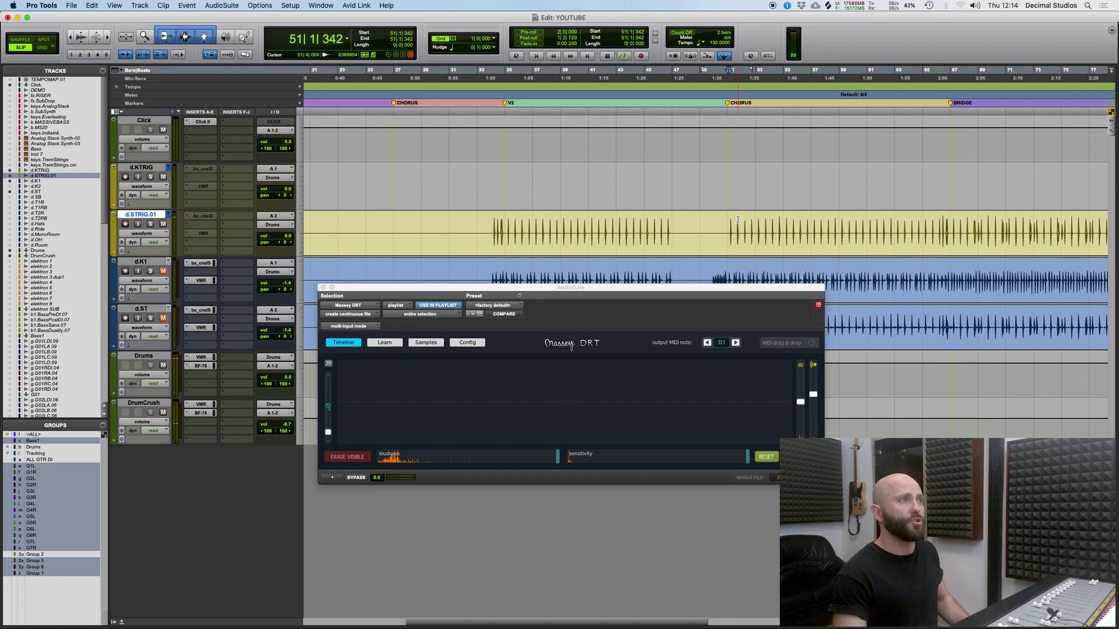
Export the Massey DRT triggers as MIDI into the session, importing them onto a new instrument track located at the session start.
key("super+bracketleft")
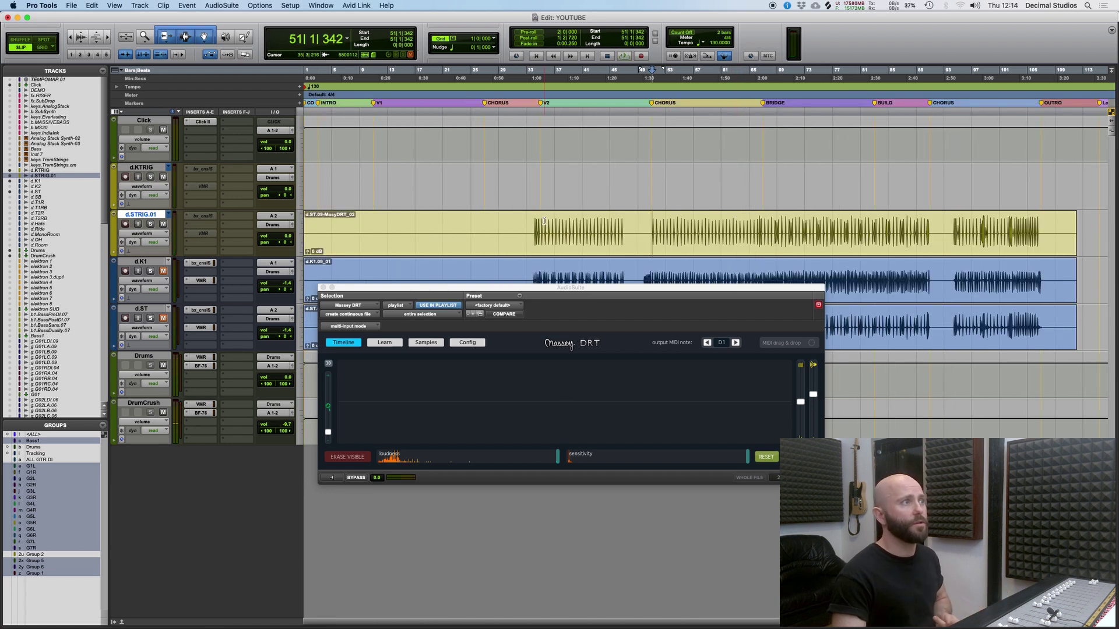
left_click_drag(547, 291, 628, 277)
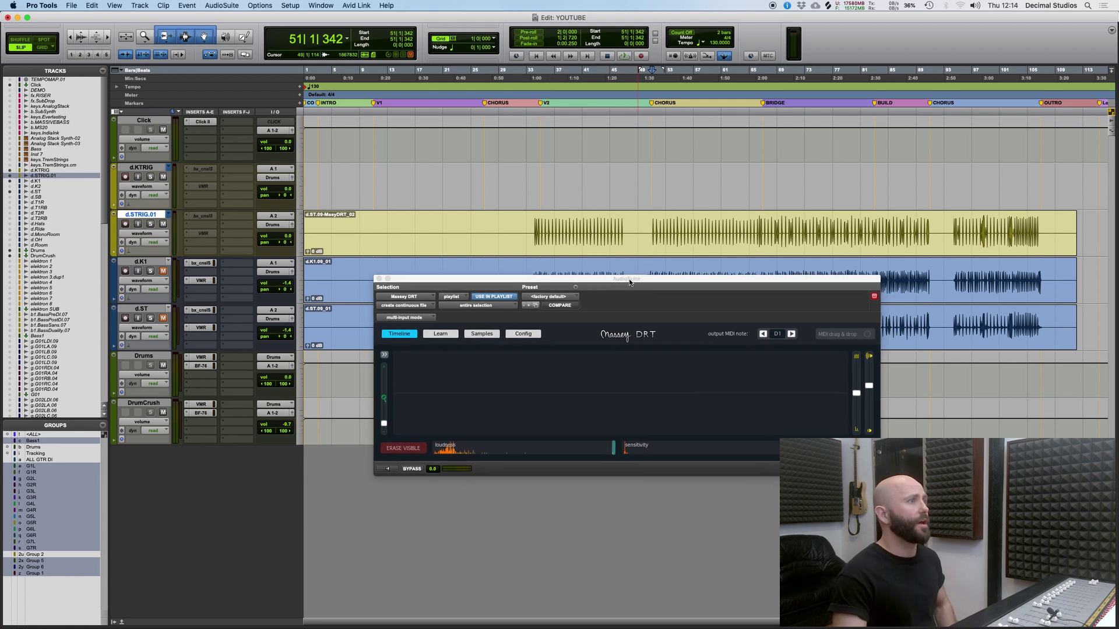
left_click_drag(793, 279, 780, 277)
left_click(833, 333)
left_click_drag(833, 332, 51, 237)
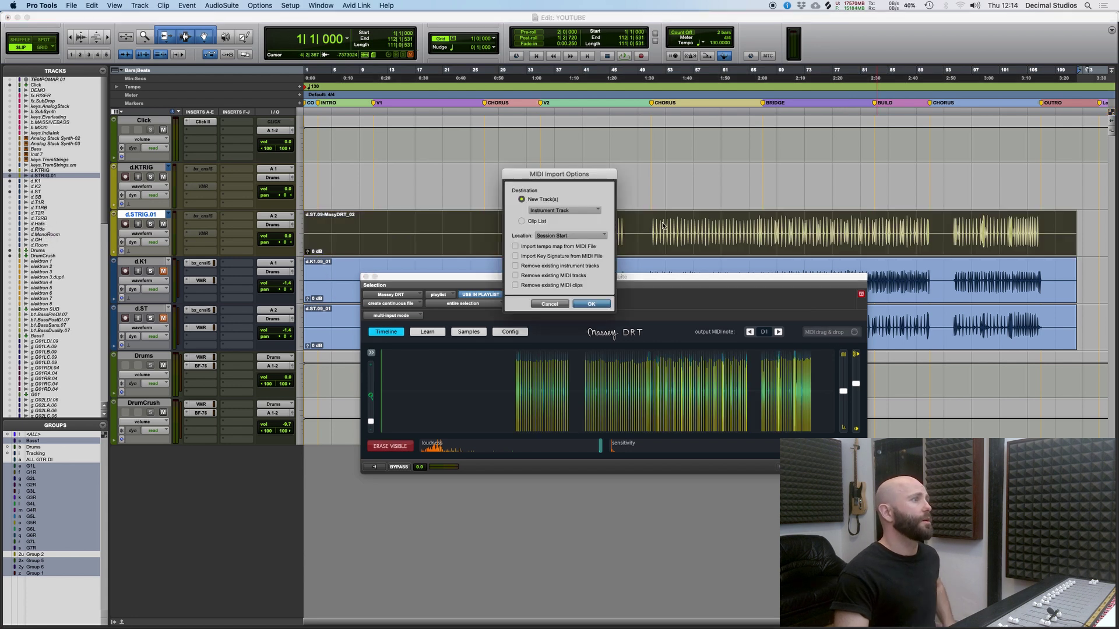
left_click(592, 304)
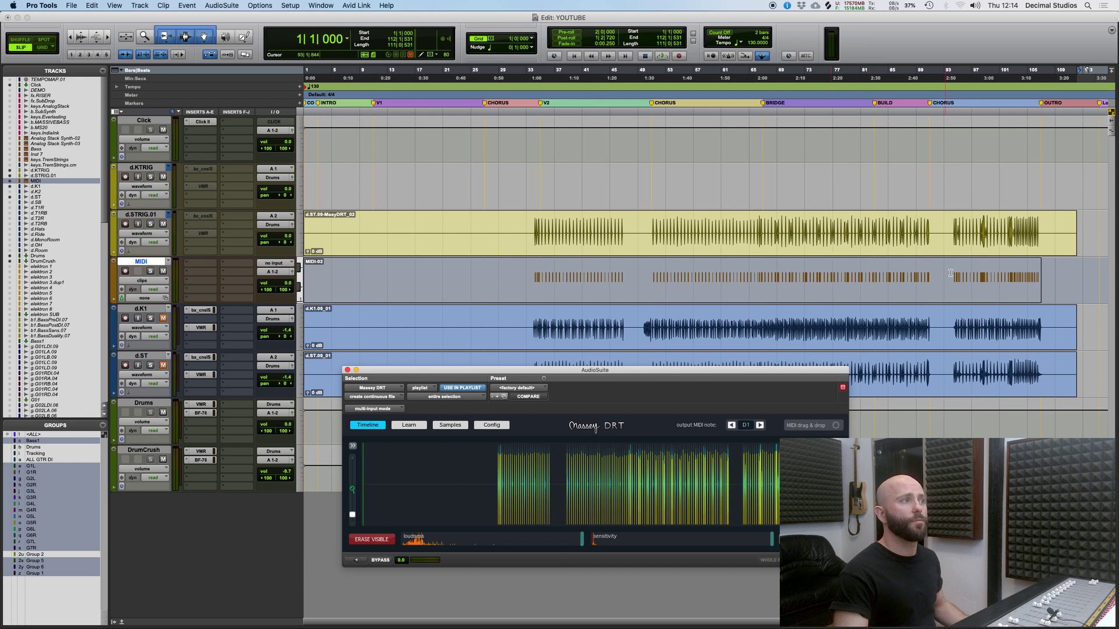
left_click_drag(378, 374, 379, 367)
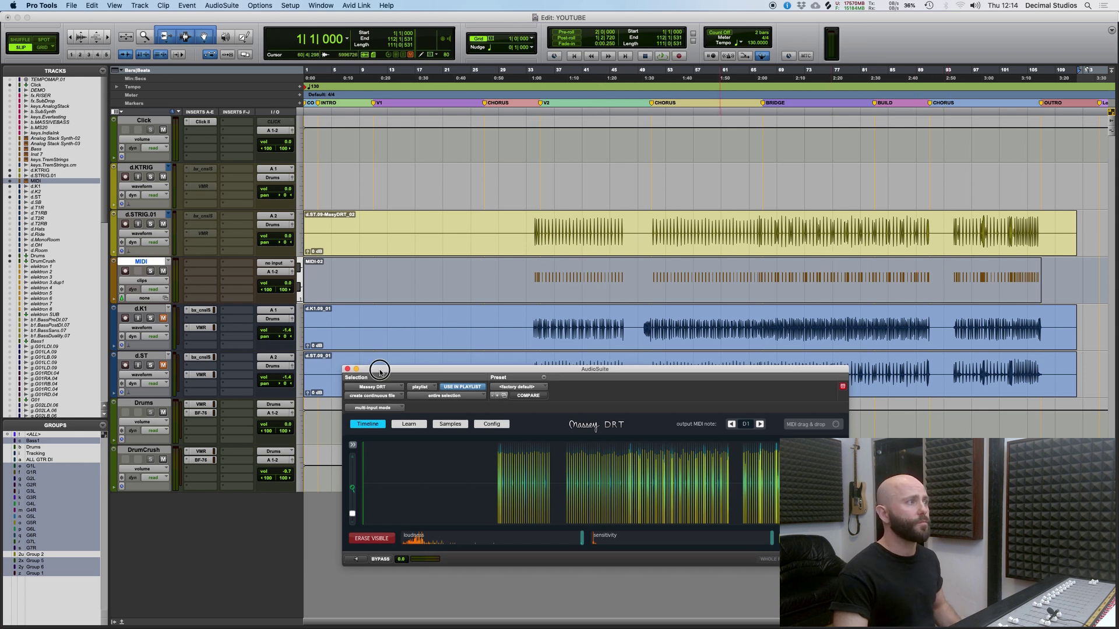